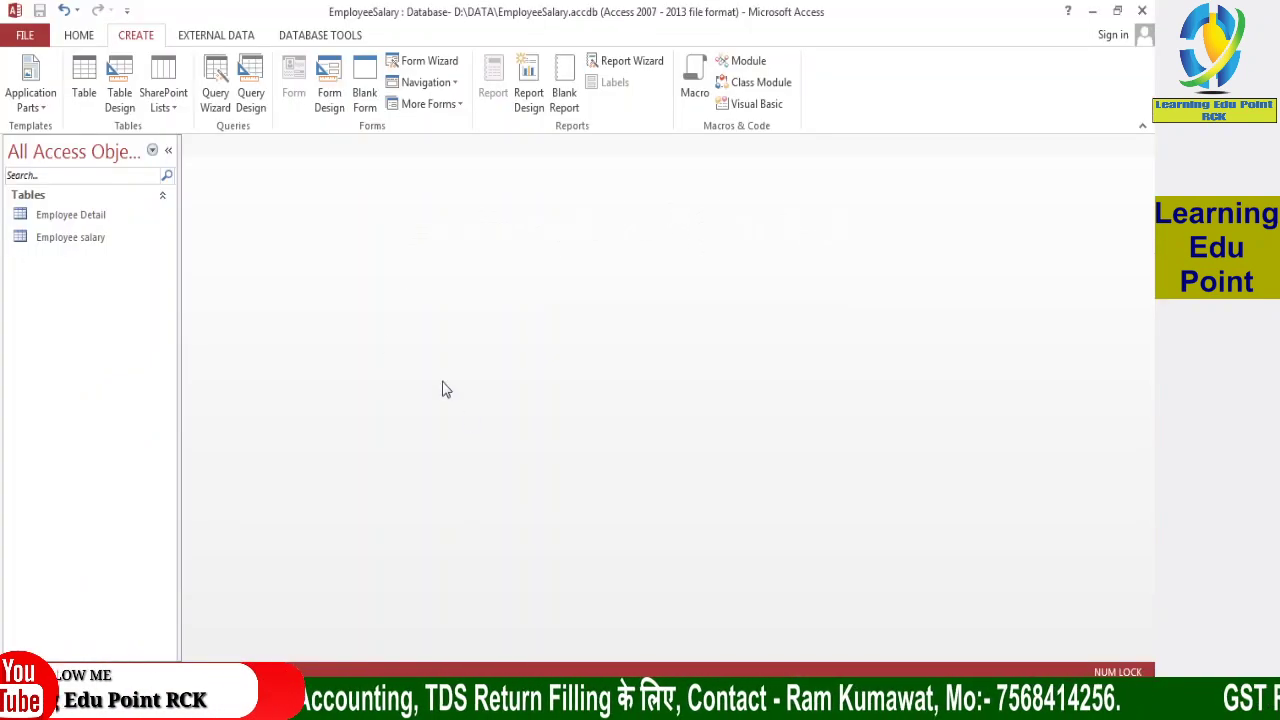
Open the Employee salary table in Datasheet view to show its seven employee records.
double_click(72, 240)
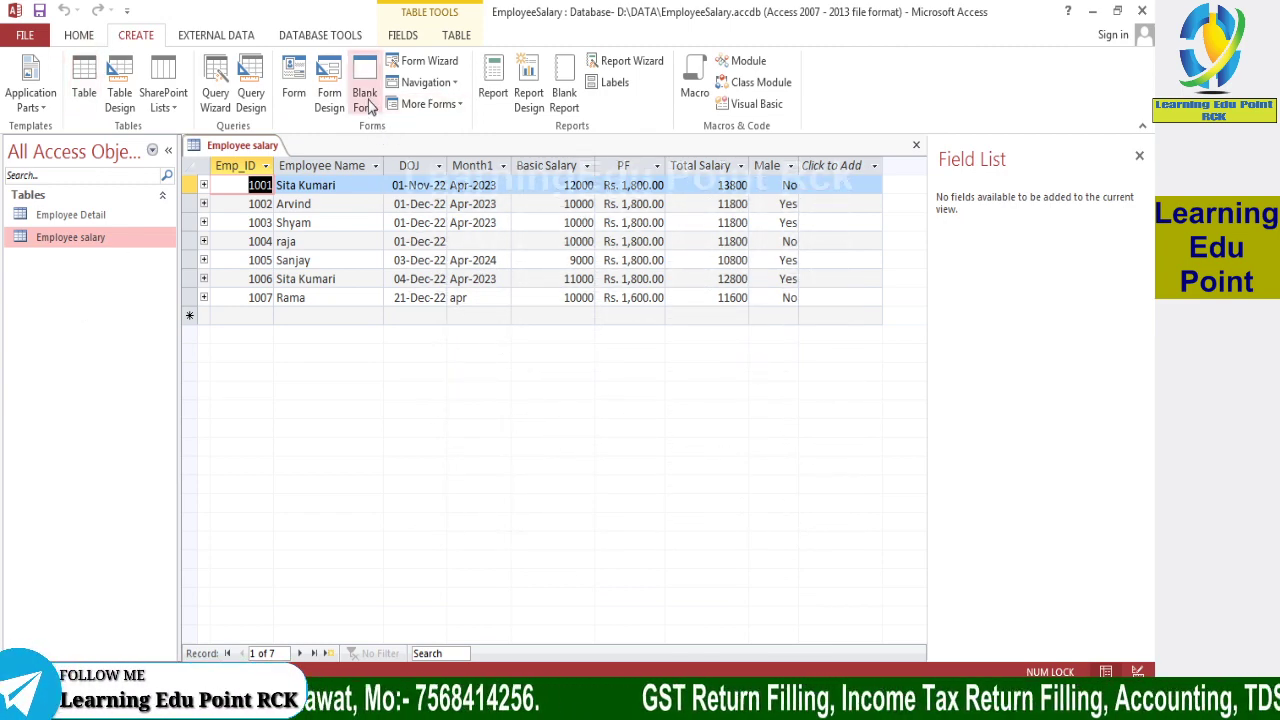
Create a blank Form1 in Design view and enlarge its Detail section to about 15 by 11 cm.
click(330, 80)
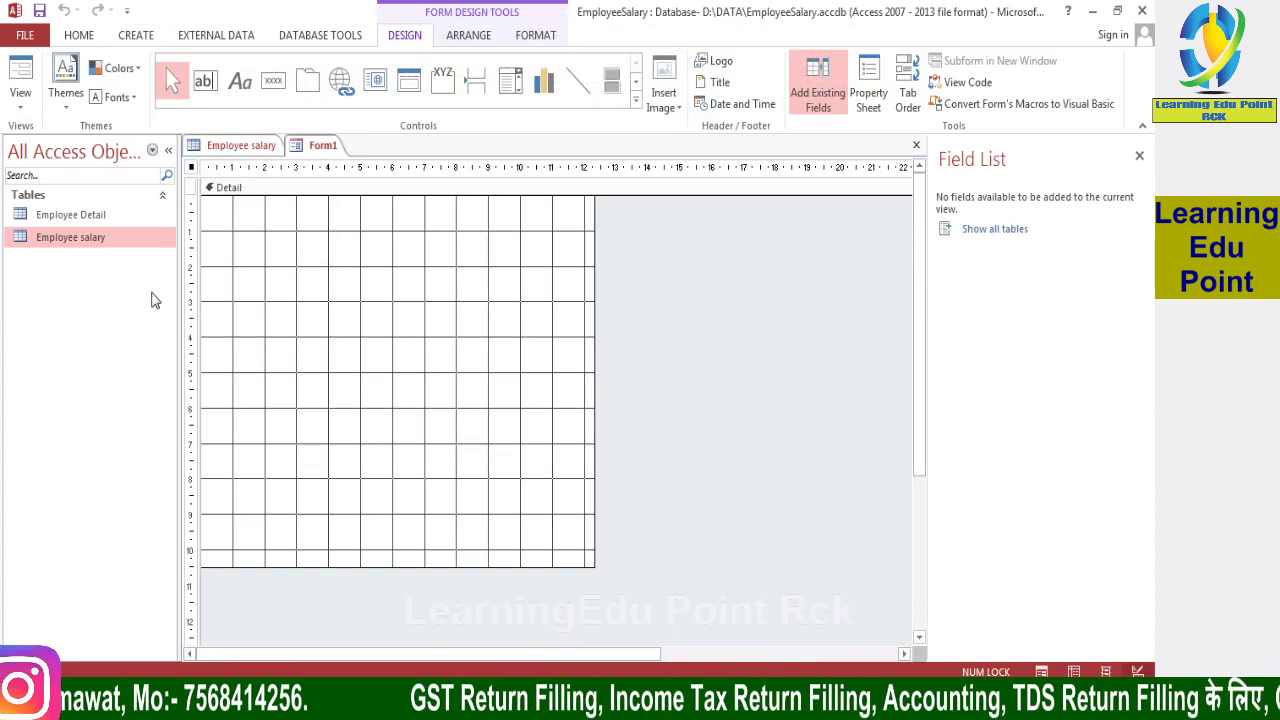
click(543, 455)
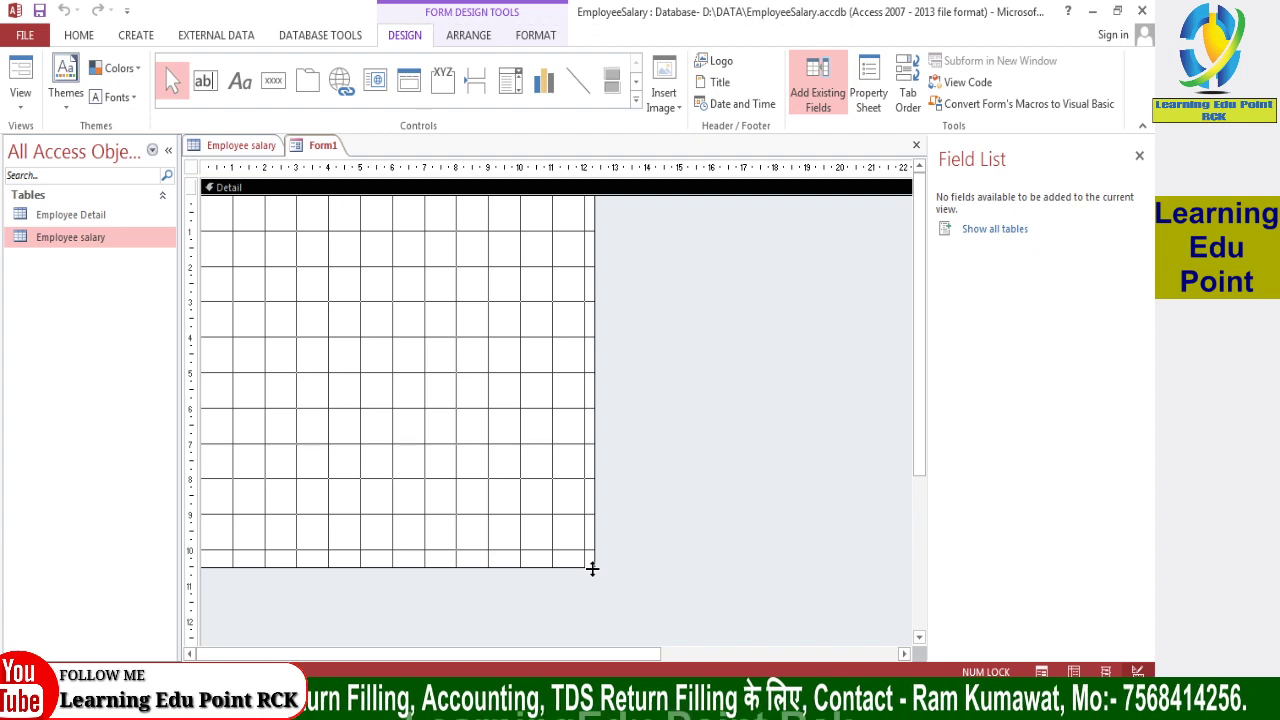
drag(595, 567, 692, 599)
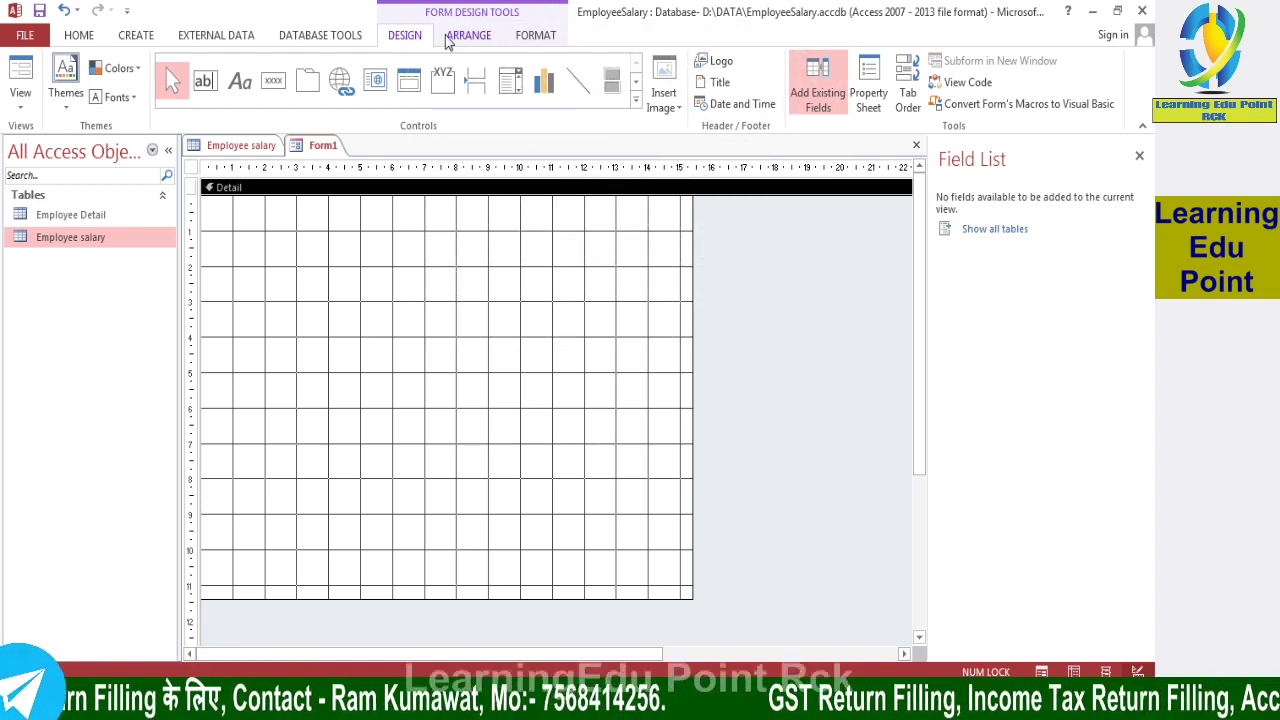
click(468, 35)
click(524, 38)
click(408, 44)
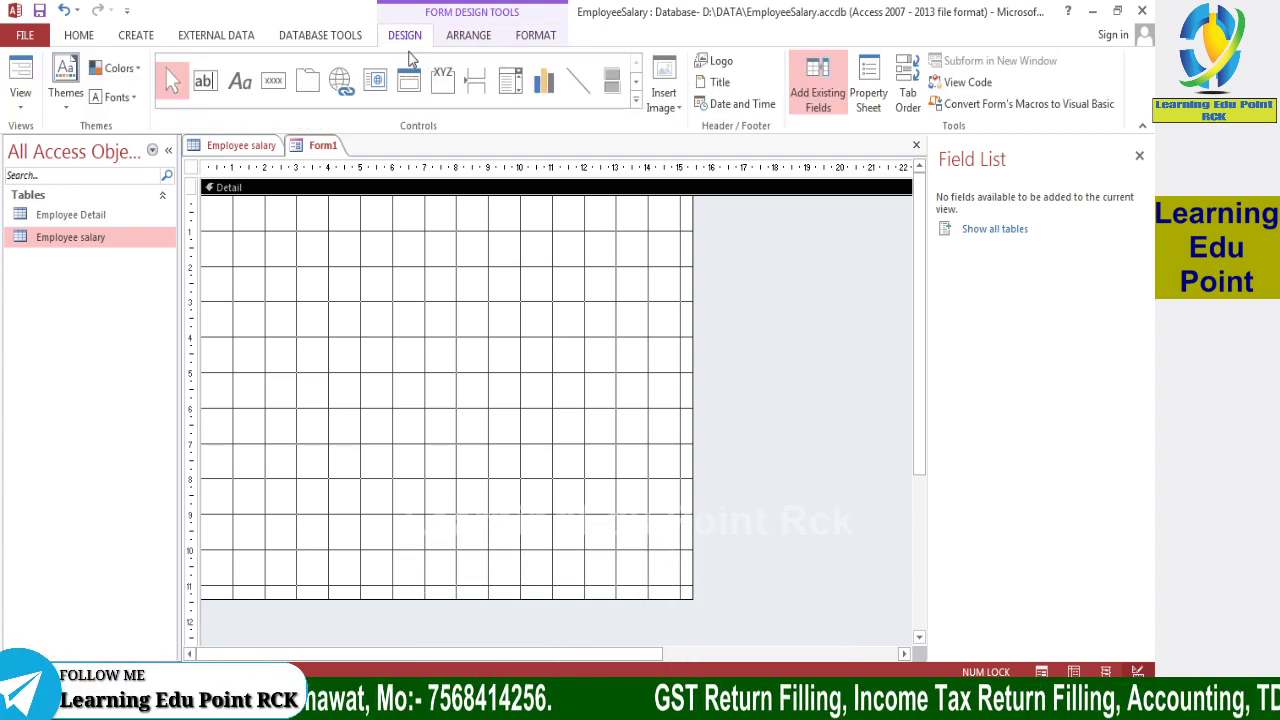
click(462, 38)
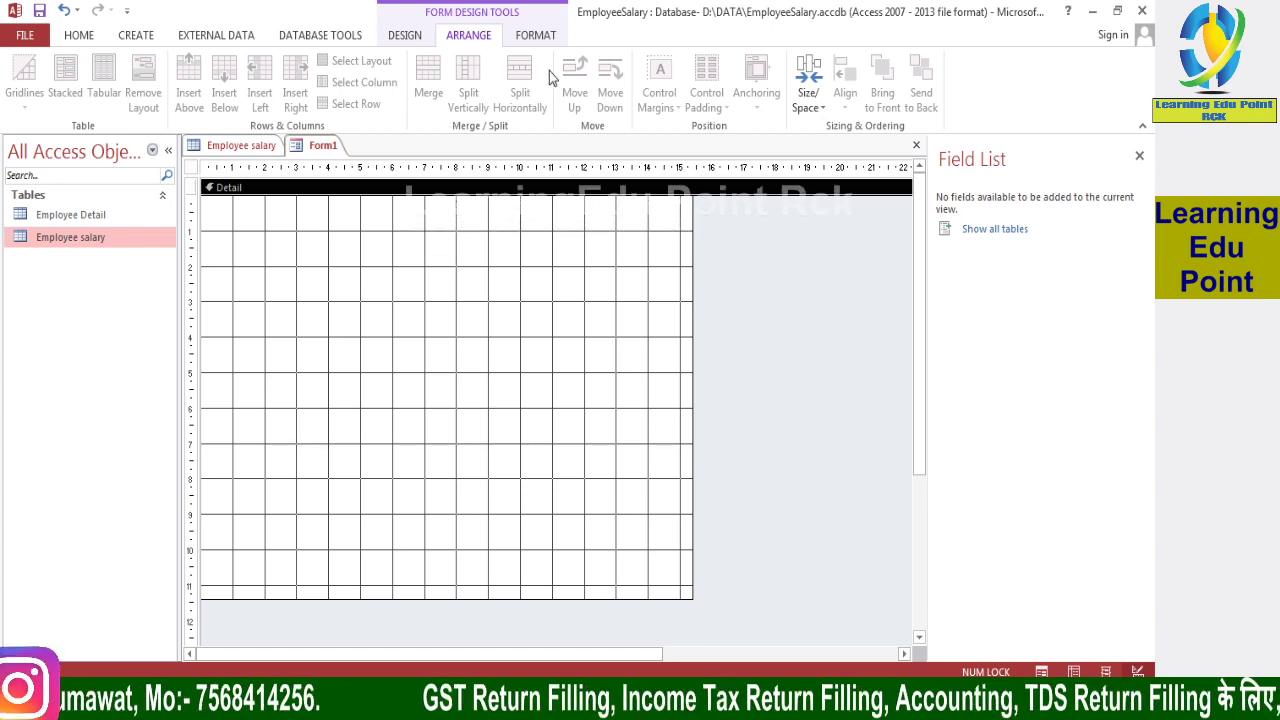
click(521, 40)
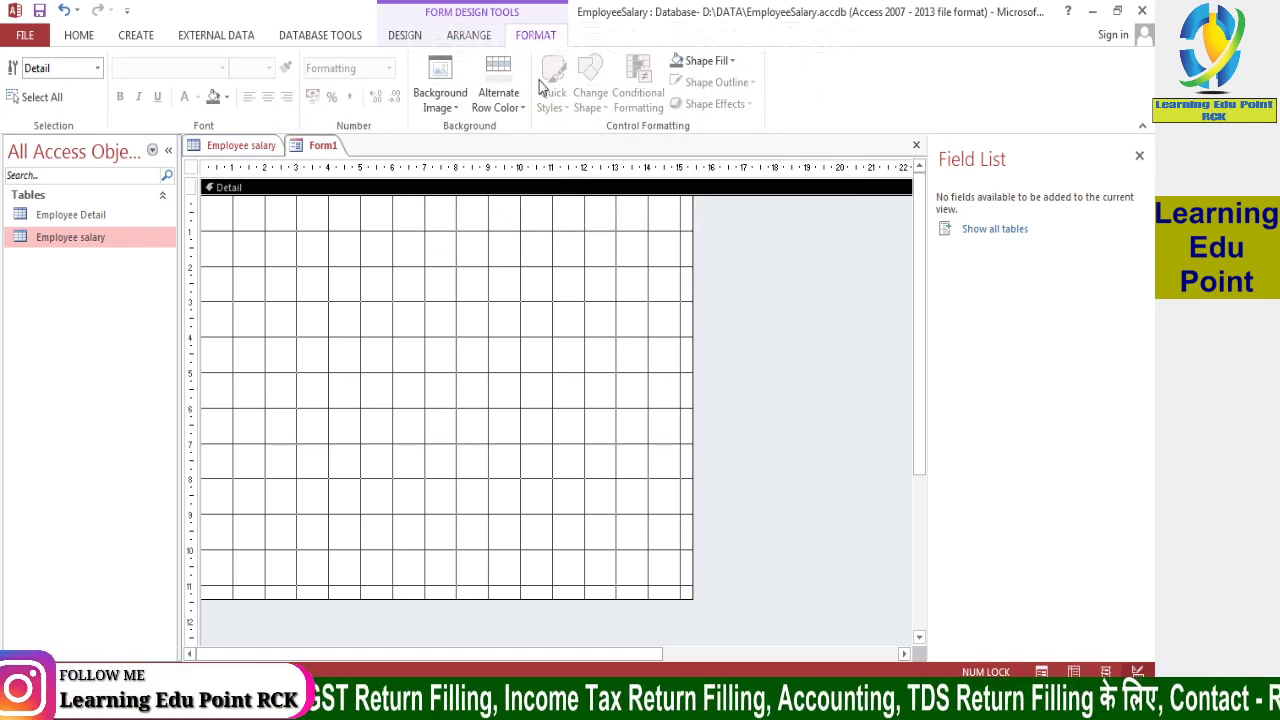
click(422, 40)
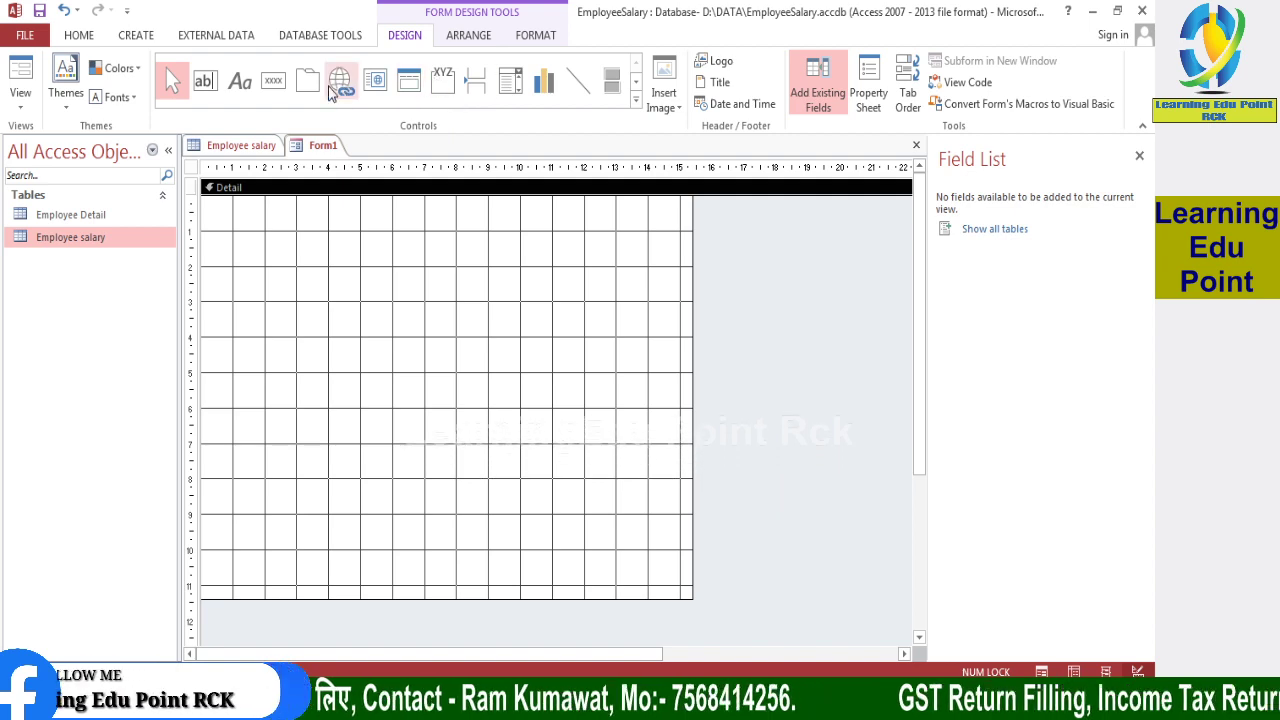
Show all tables in the Field List and expand Employee salary to list its eight fields.
click(822, 72)
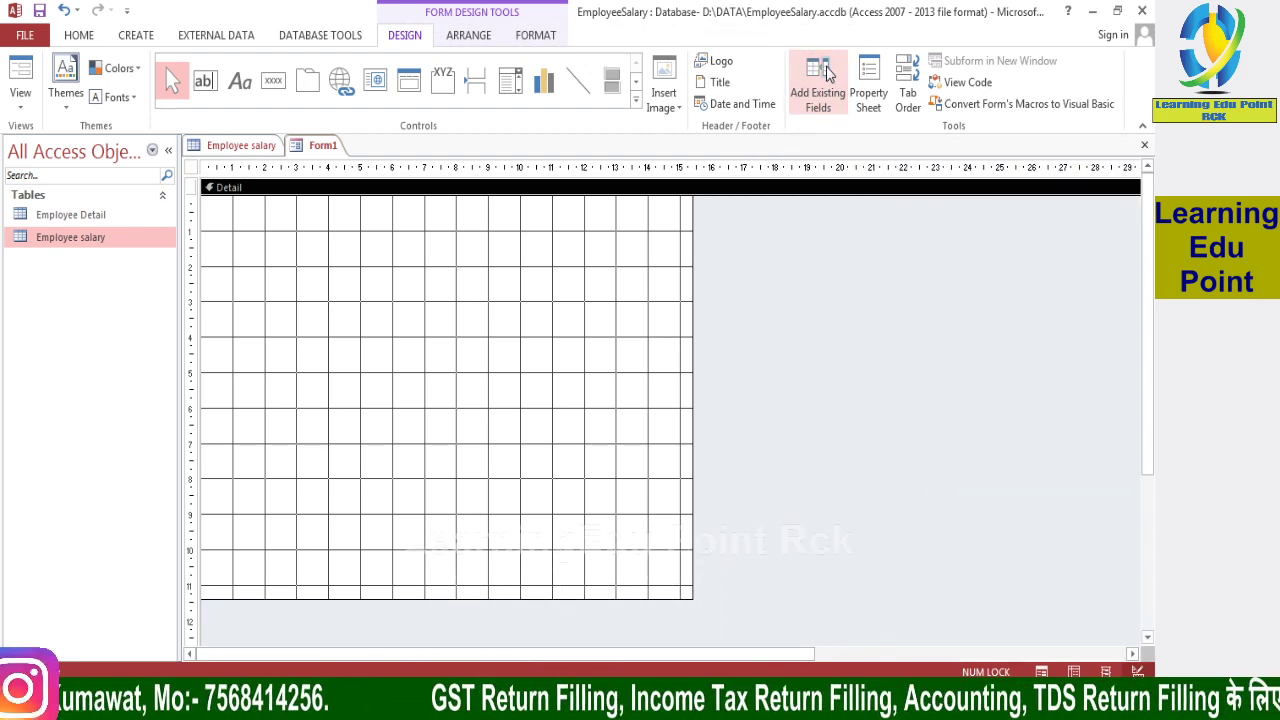
click(826, 73)
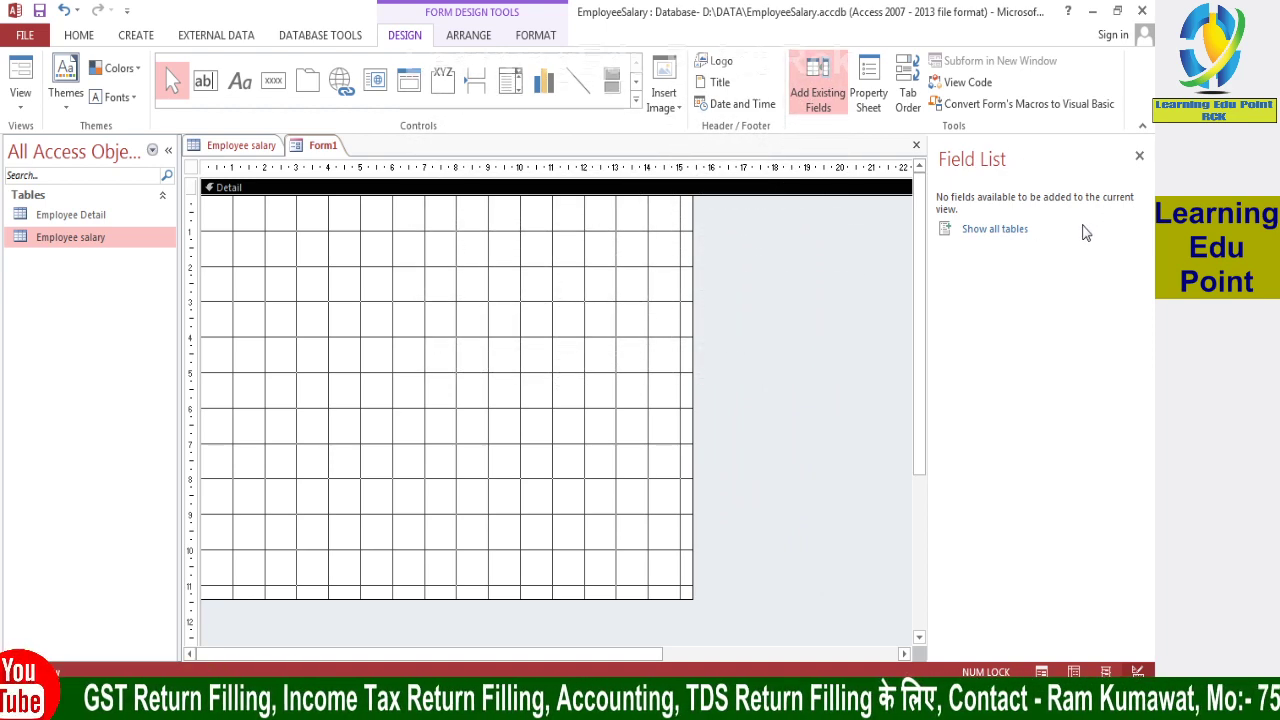
click(994, 232)
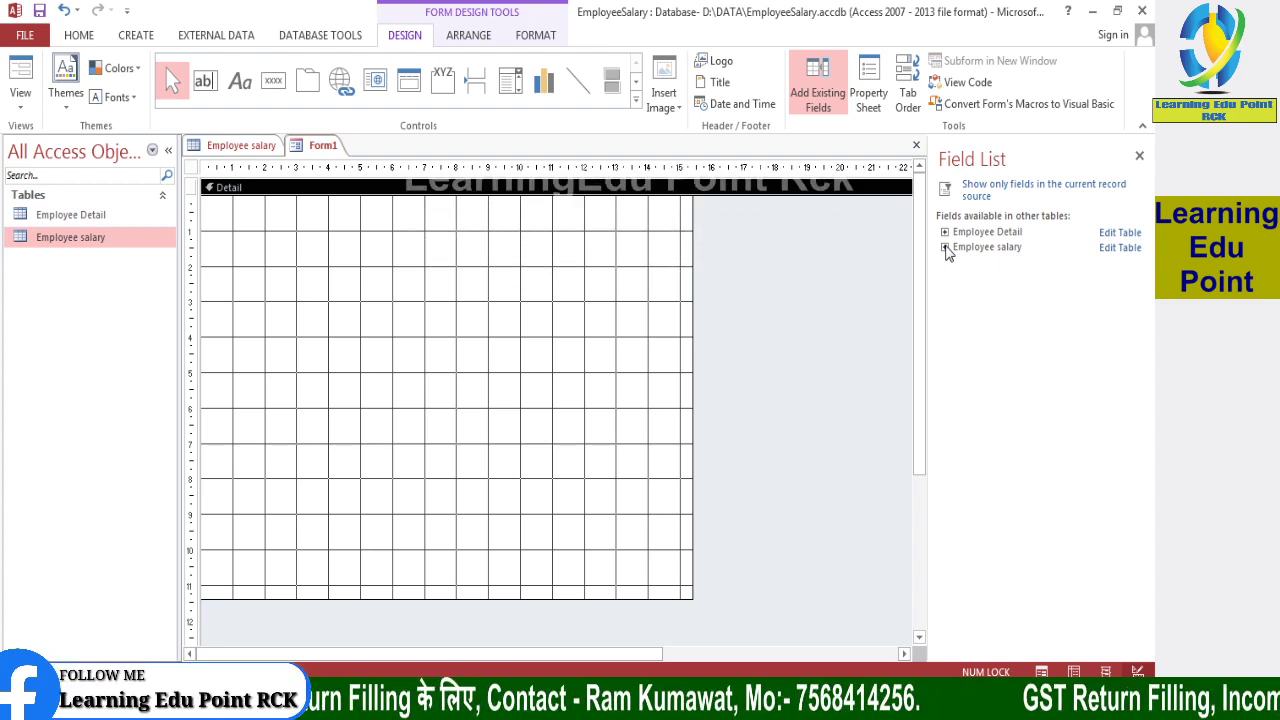
click(946, 250)
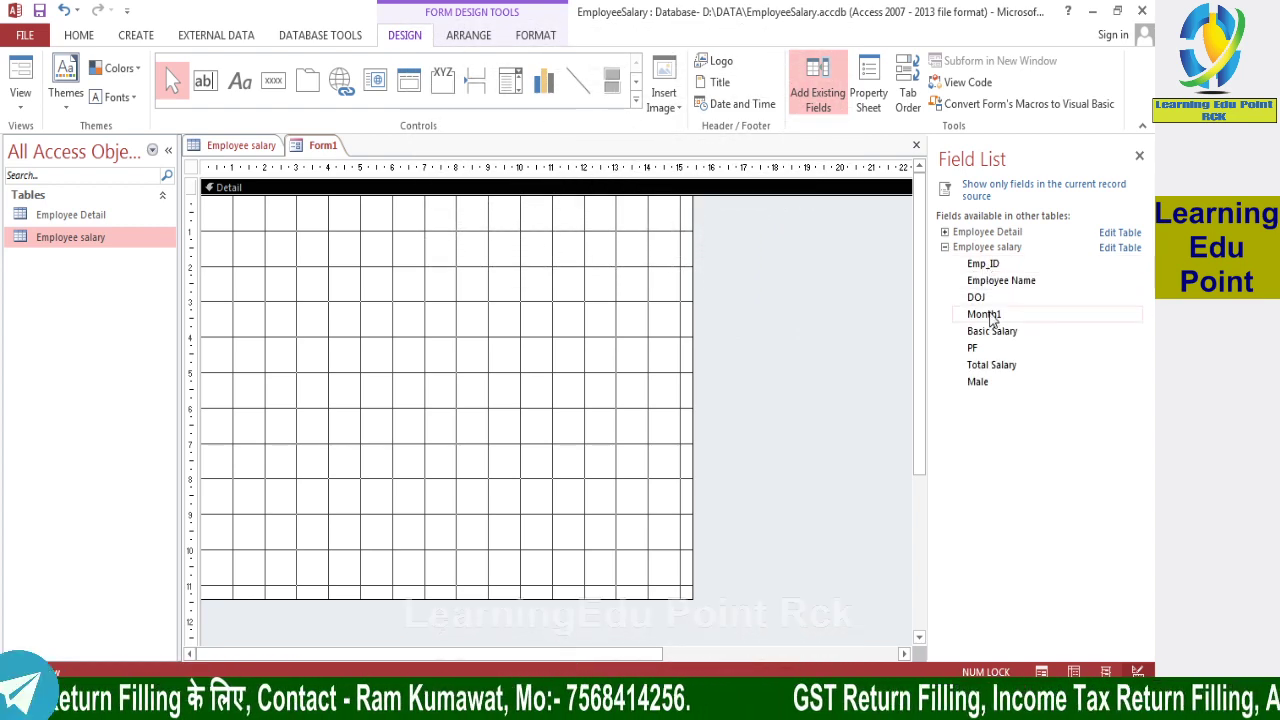
Place the Emp_ID label and text box at the top-left of the Detail section.
drag(978, 264, 956, 297)
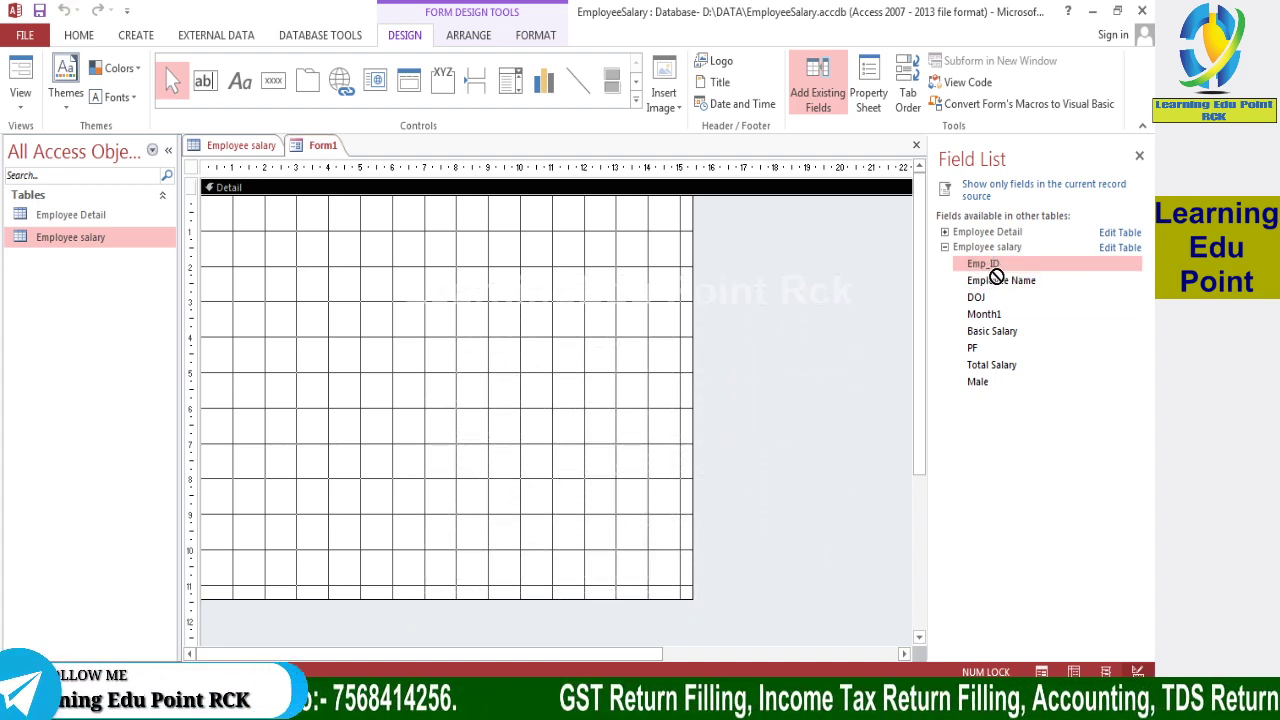
drag(996, 276, 220, 219)
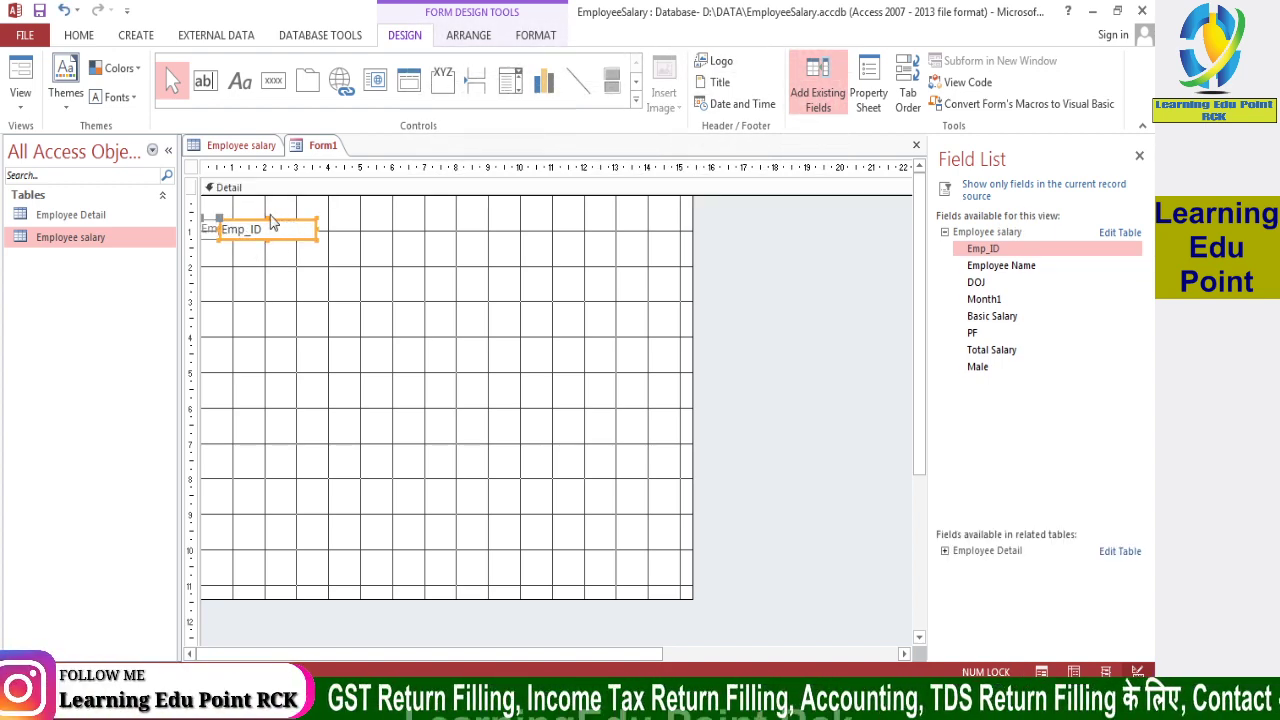
click(417, 271)
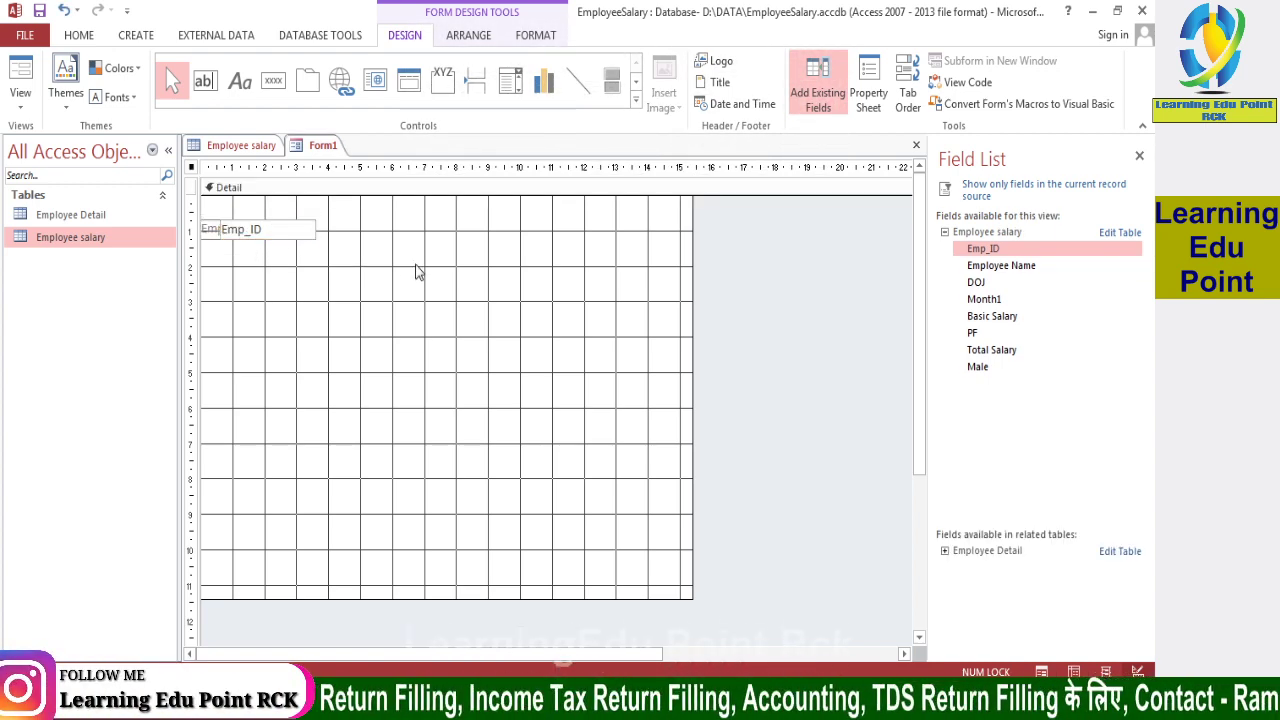
click(246, 236)
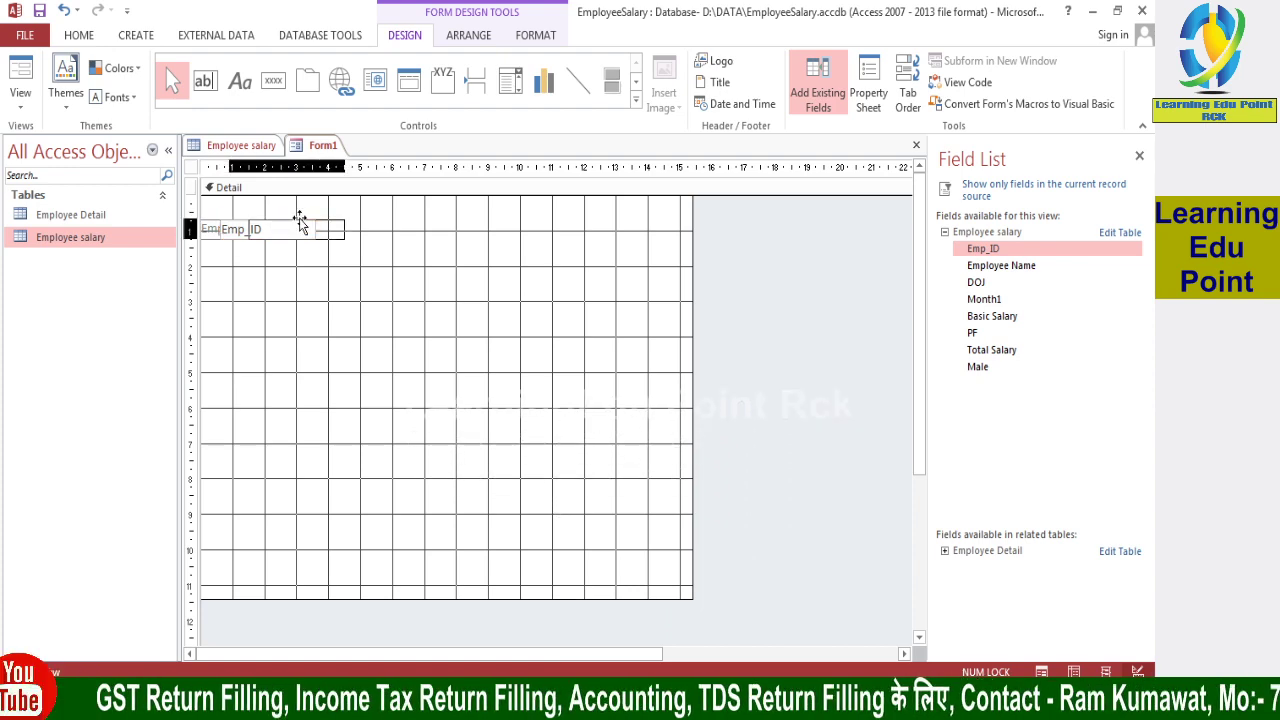
drag(300, 221, 301, 223)
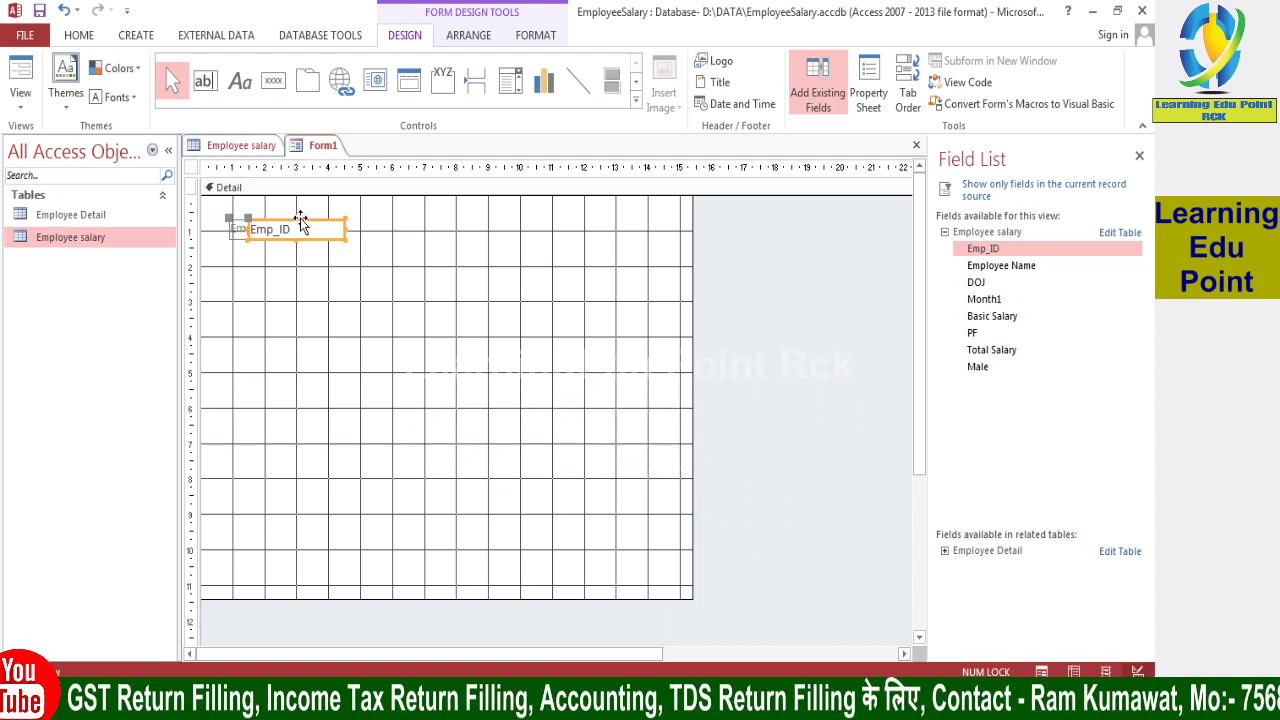
click(231, 232)
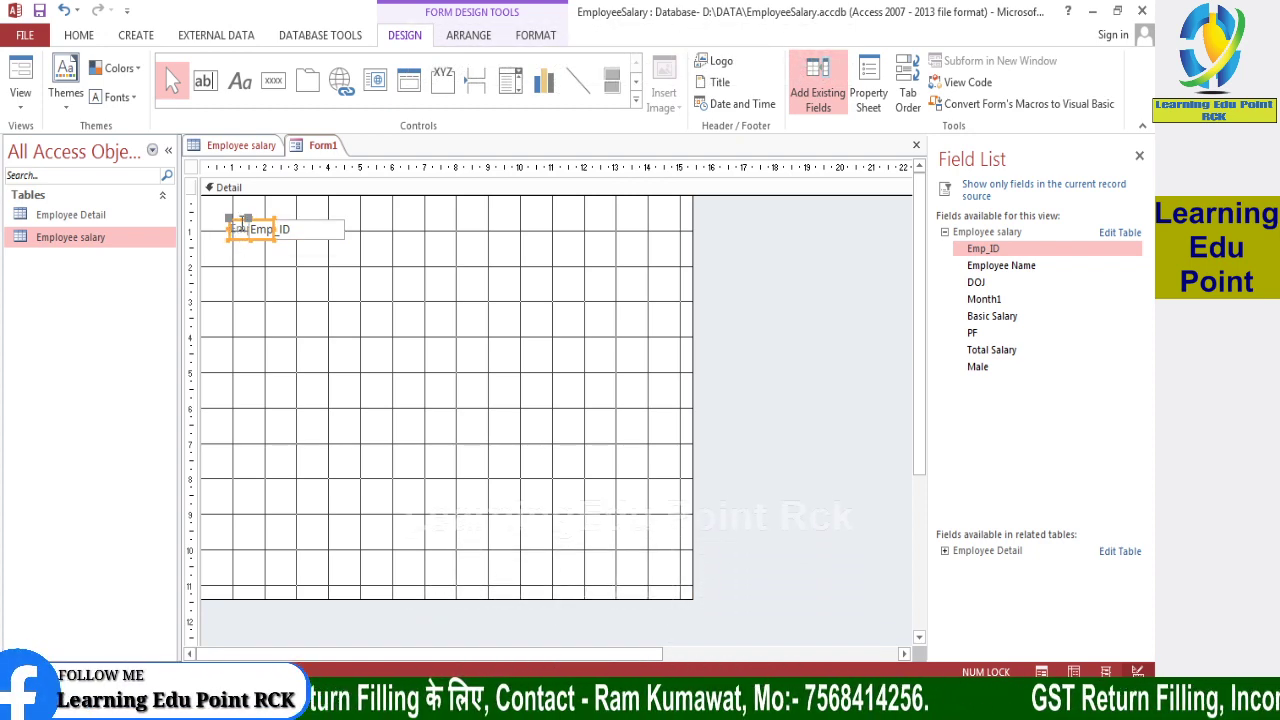
drag(234, 218, 216, 218)
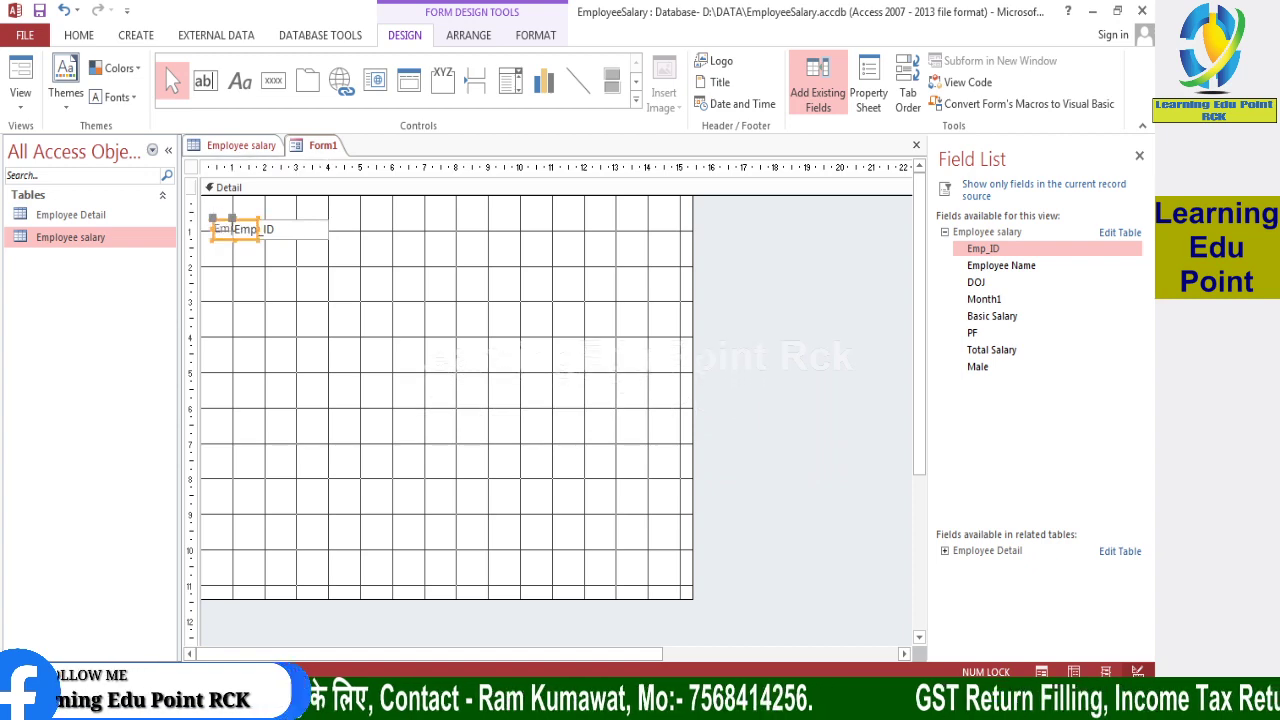
click(295, 266)
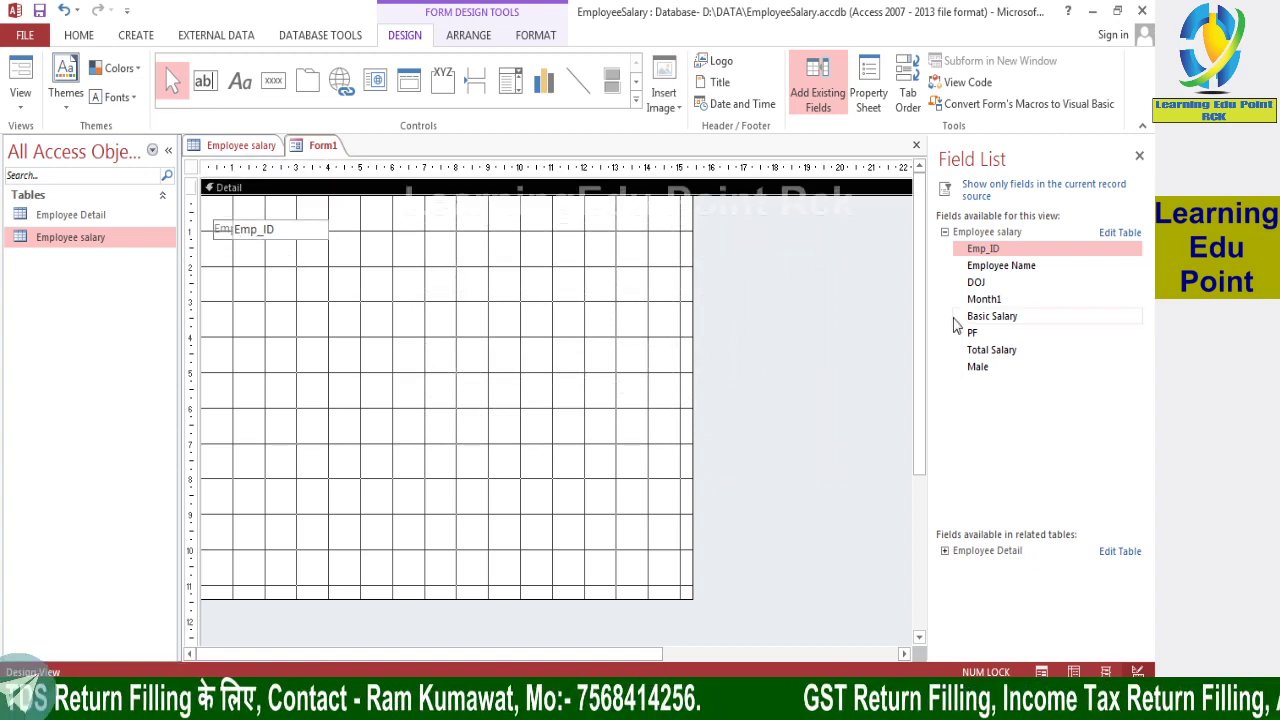
Add Employee Name, DOJ, Month1 and Basic Salary, moving Basic Salary right along the top row.
drag(1001, 265, 228, 277)
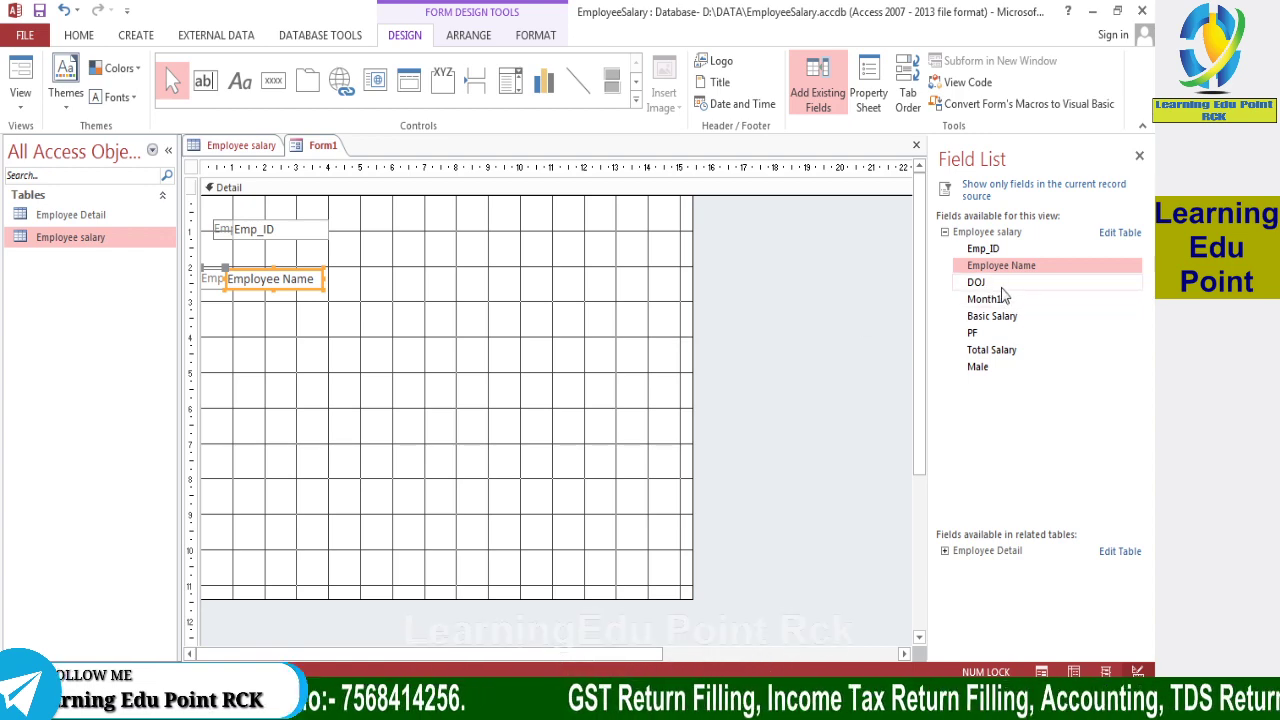
drag(996, 284, 217, 319)
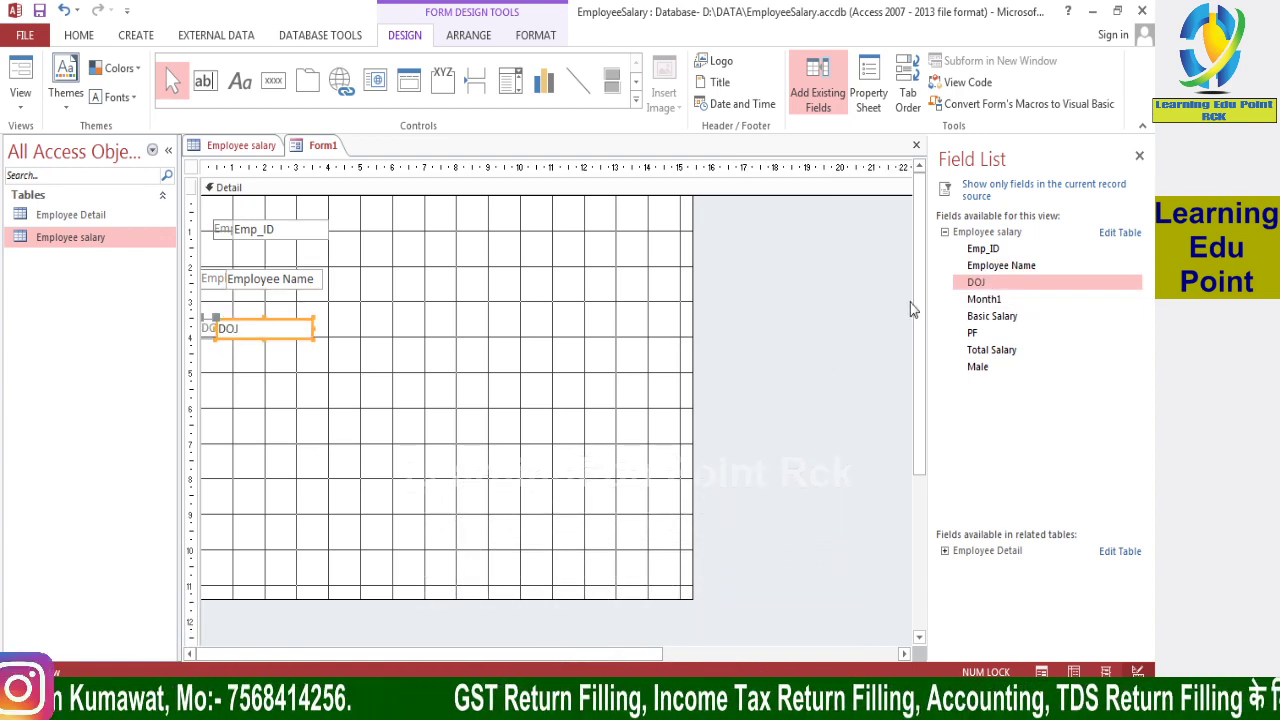
drag(1000, 299, 222, 366)
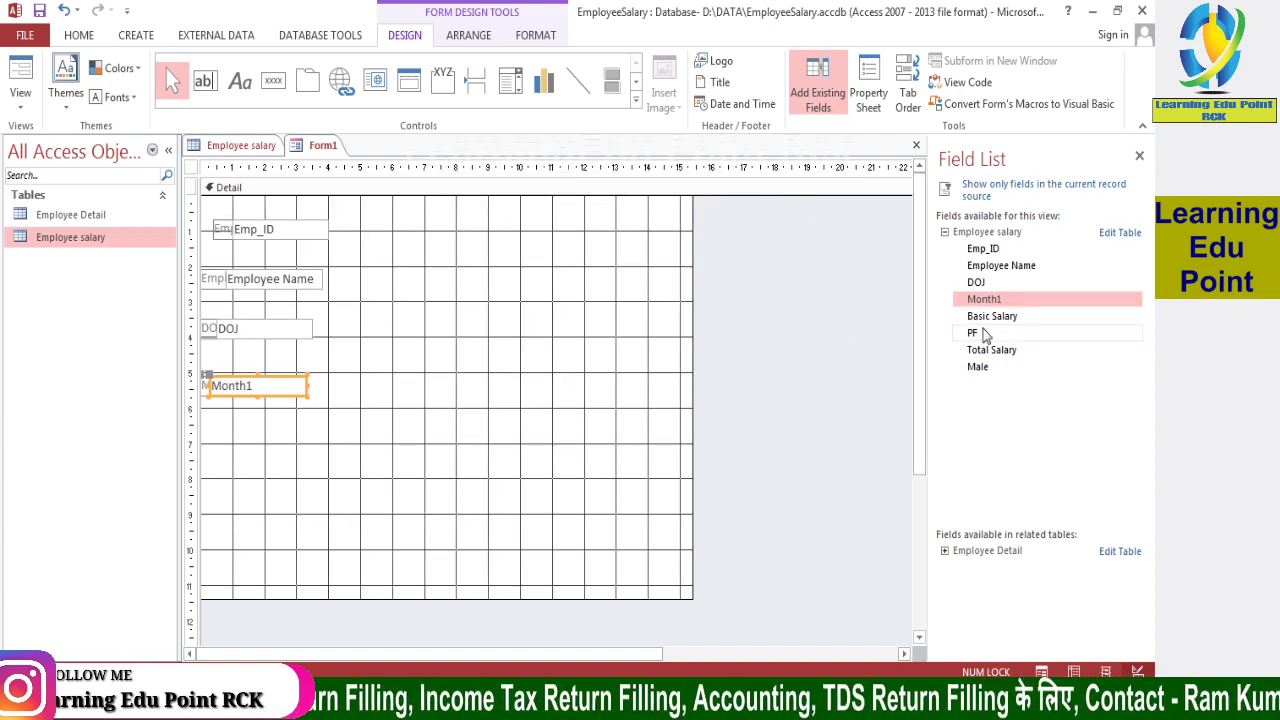
mouse_move(990, 316)
mouse_down()
mouse_move(676, 321)
mouse_move(405, 230)
mouse_up()
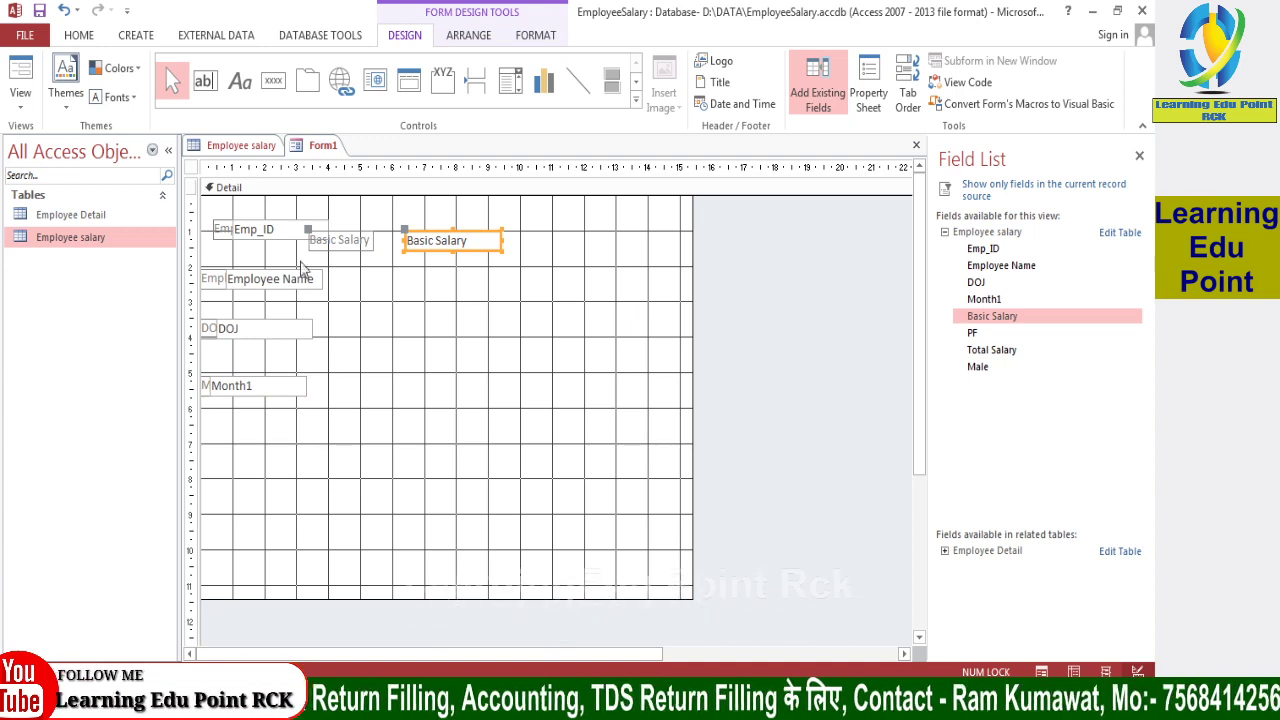
click(472, 258)
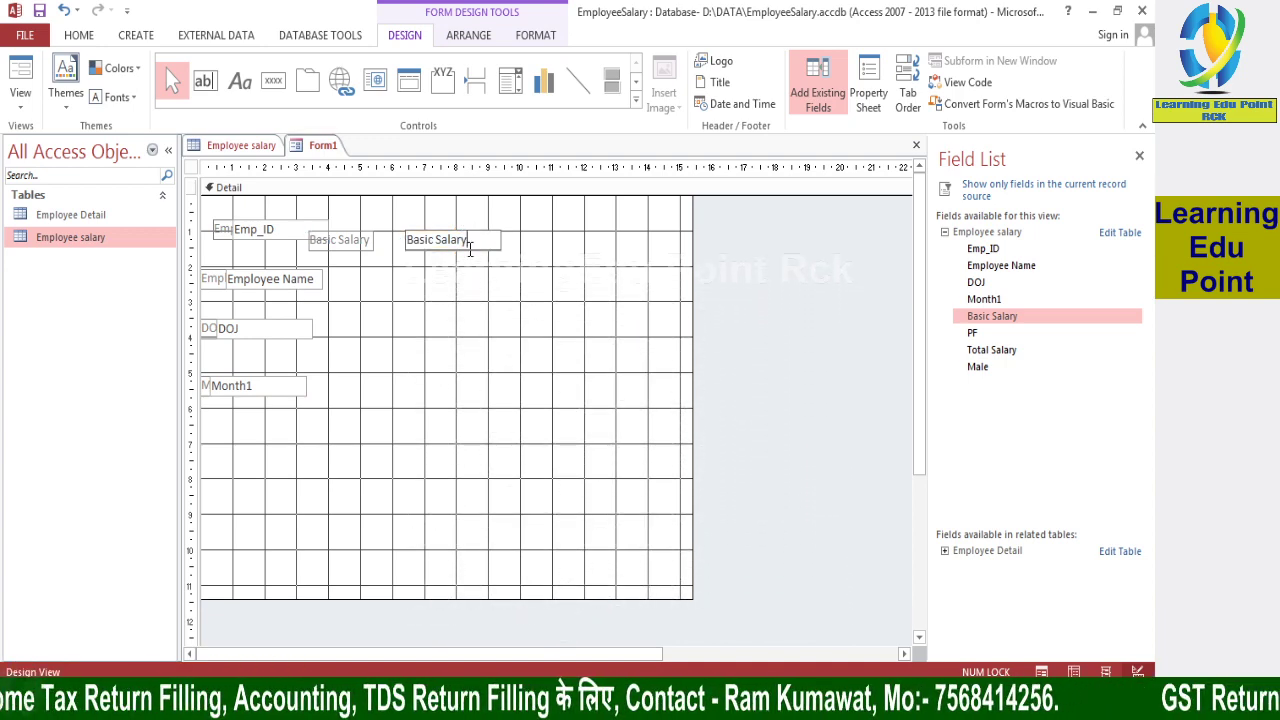
drag(428, 253, 594, 245)
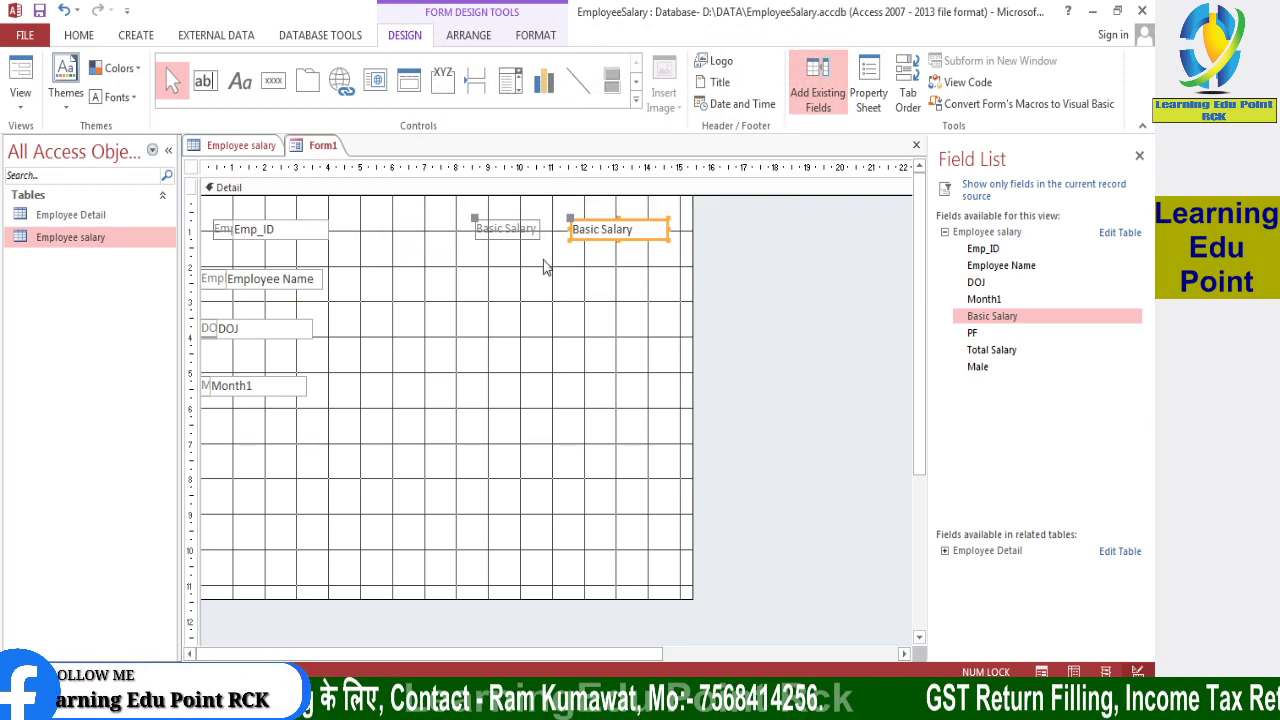
Add PF, Total Salary and Male to the form, placing Male below Month1.
drag(970, 332, 500, 285)
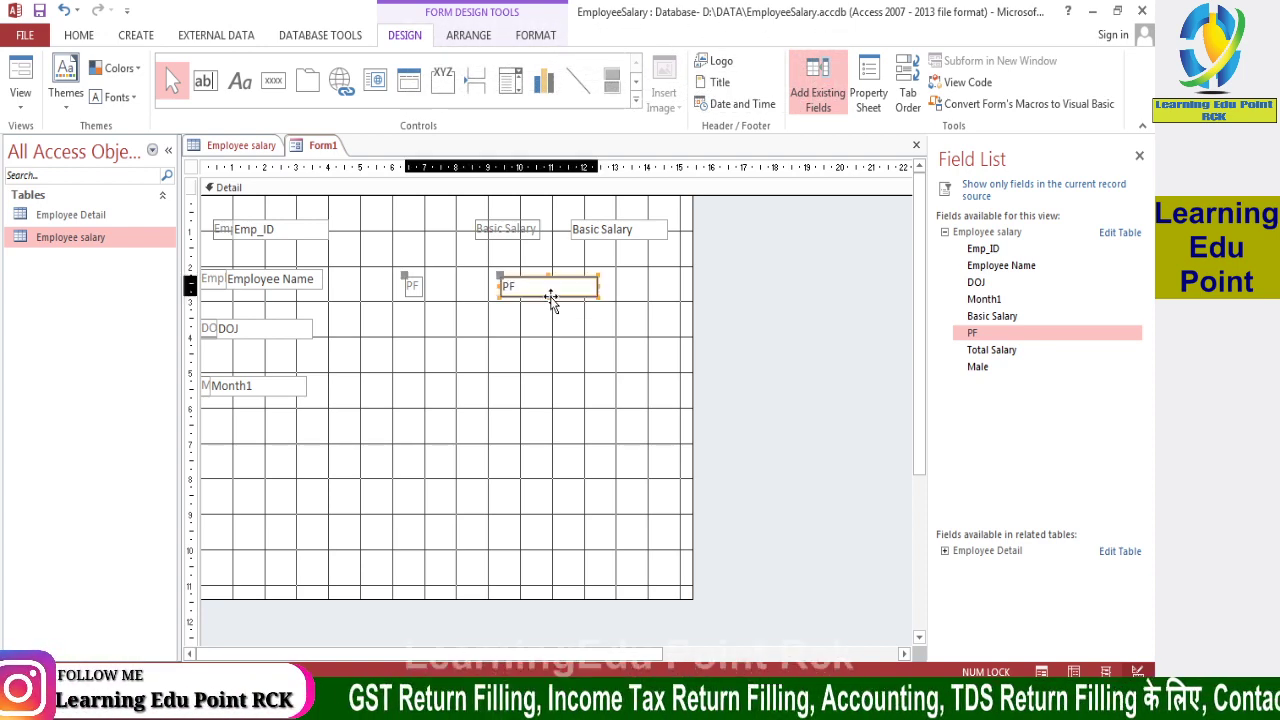
drag(551, 294, 619, 296)
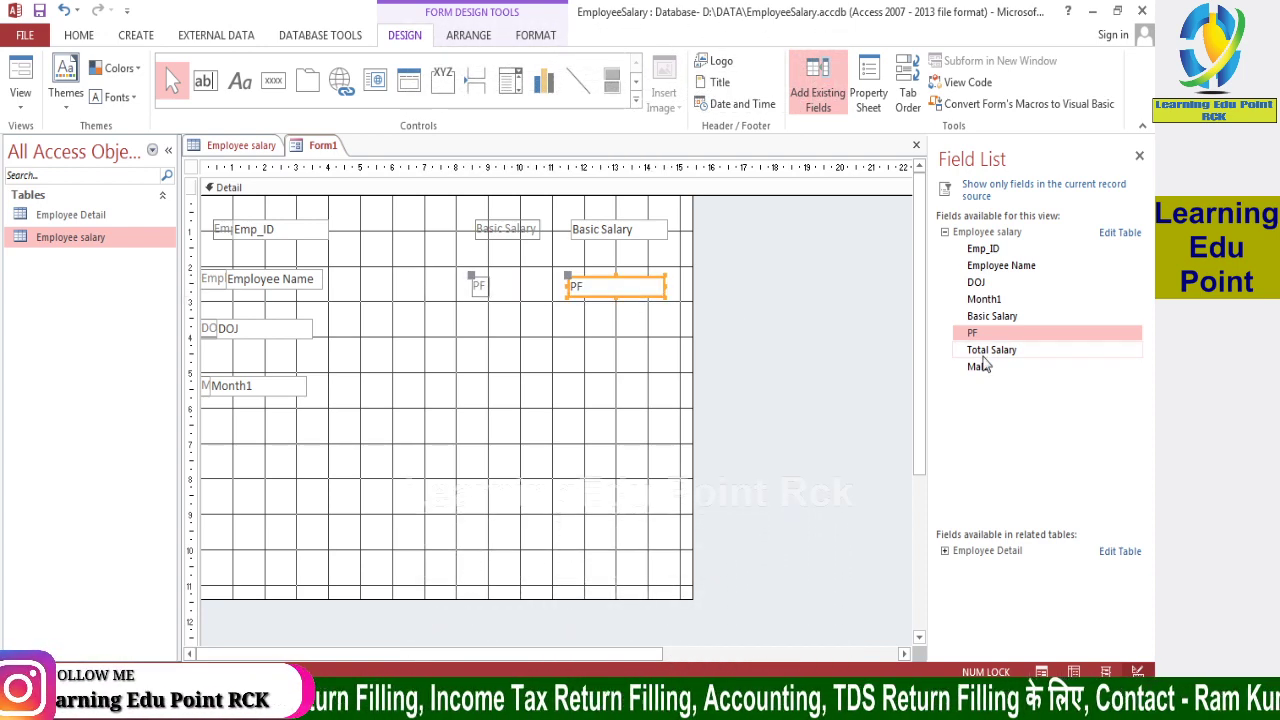
mouse_move(984, 352)
mouse_down()
mouse_move(491, 343)
mouse_move(508, 344)
mouse_up()
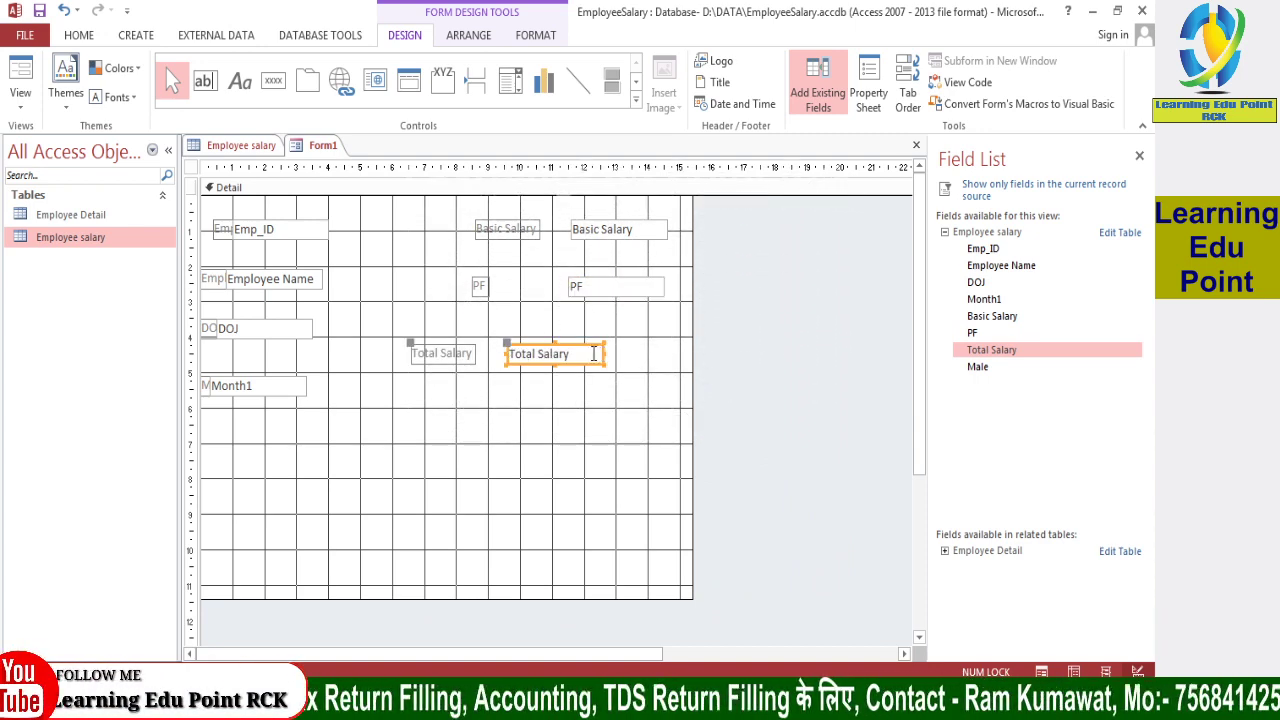
click(985, 368)
mouse_move(990, 368)
mouse_down()
mouse_move(421, 435)
mouse_move(212, 441)
mouse_up()
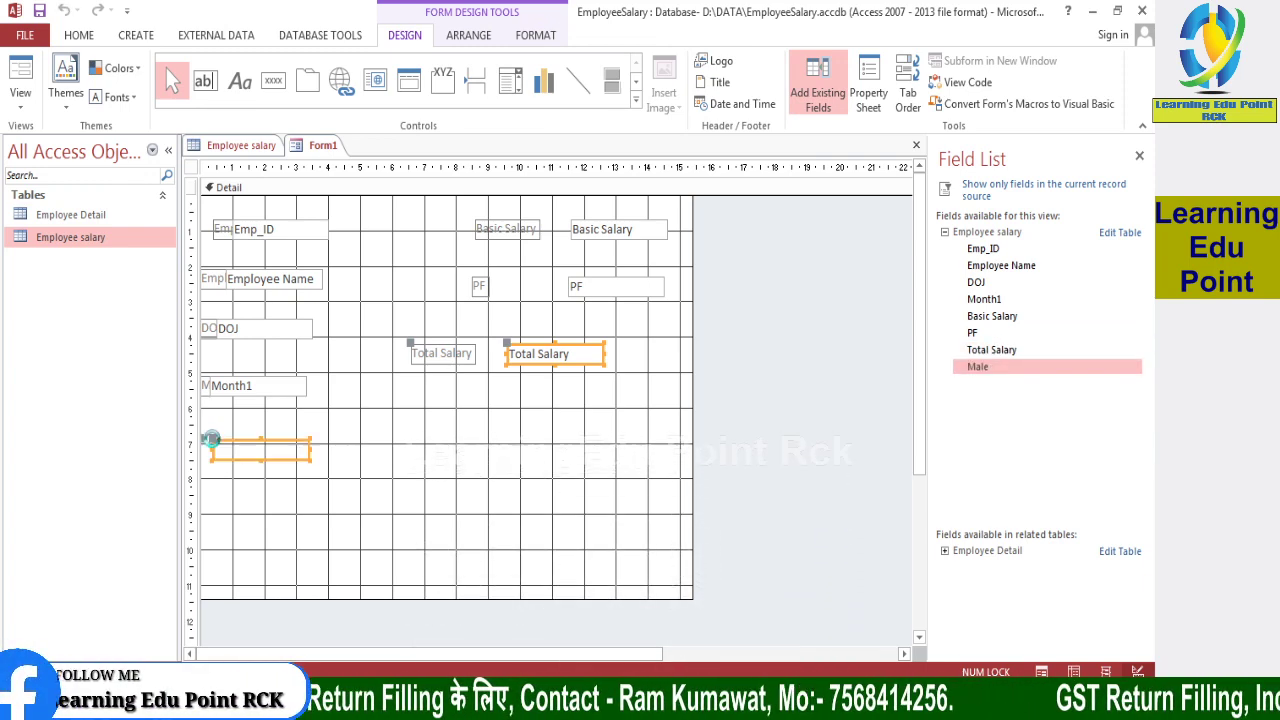
Save the form under the name Form1 and close all open objects.
right_click(314, 150)
click(345, 160)
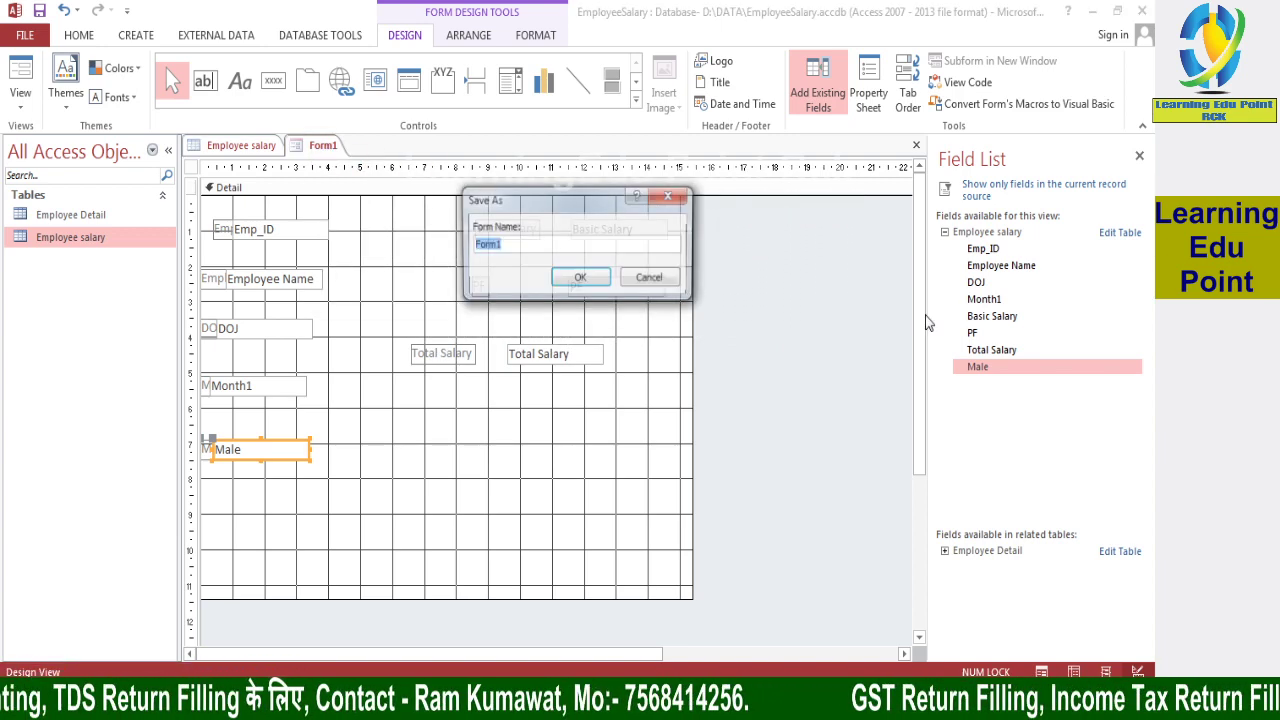
click(580, 278)
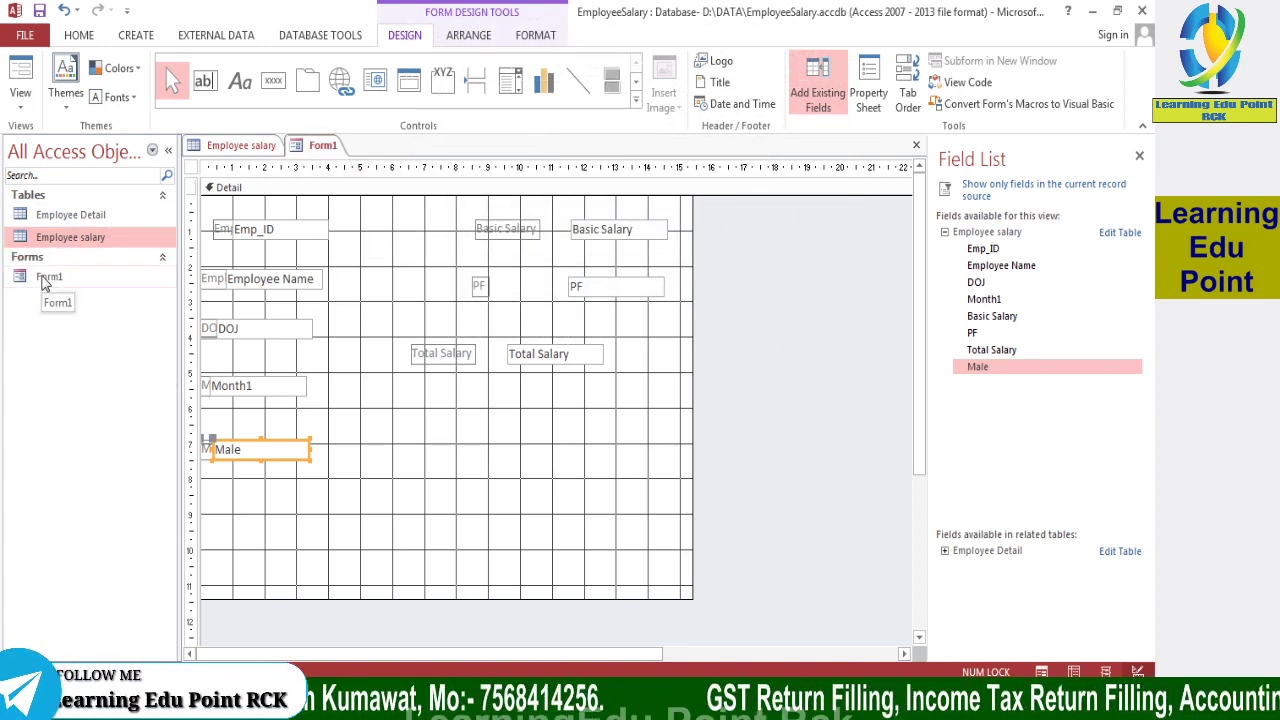
right_click(325, 148)
click(364, 211)
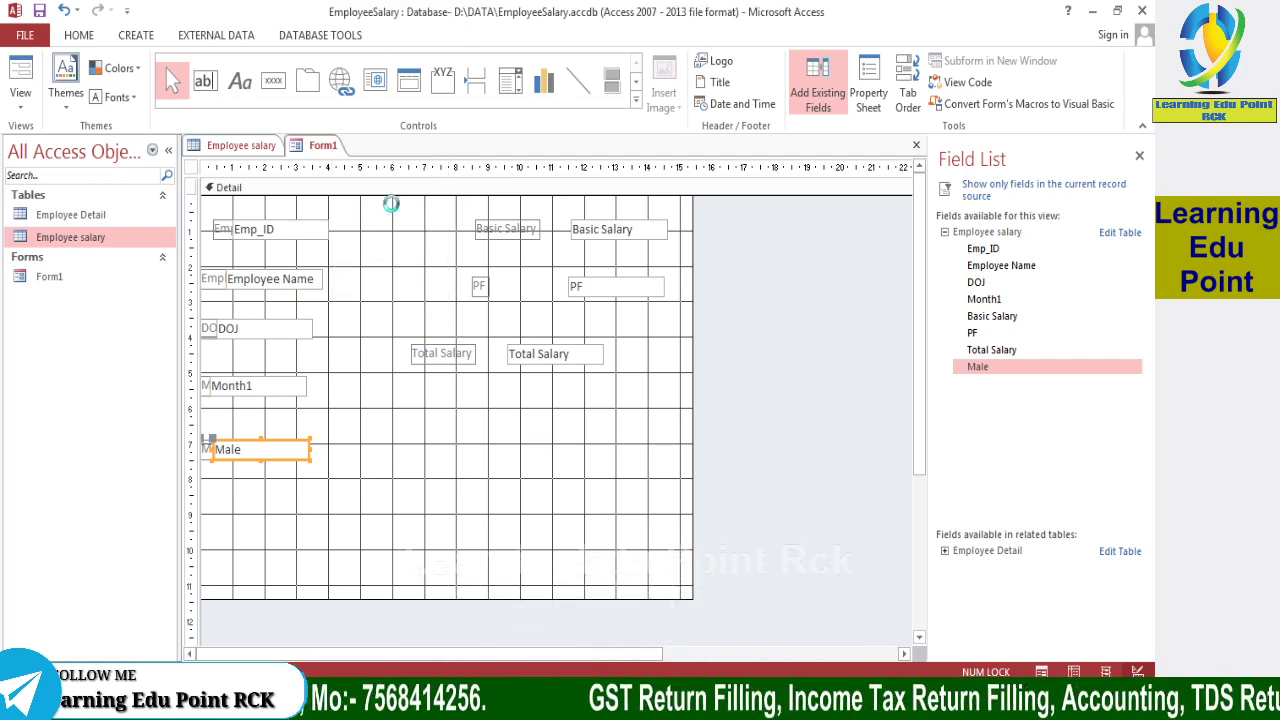
Open Form1 in Form View, showing record 1 of 7 with Basic Salary 12000.
double_click(51, 280)
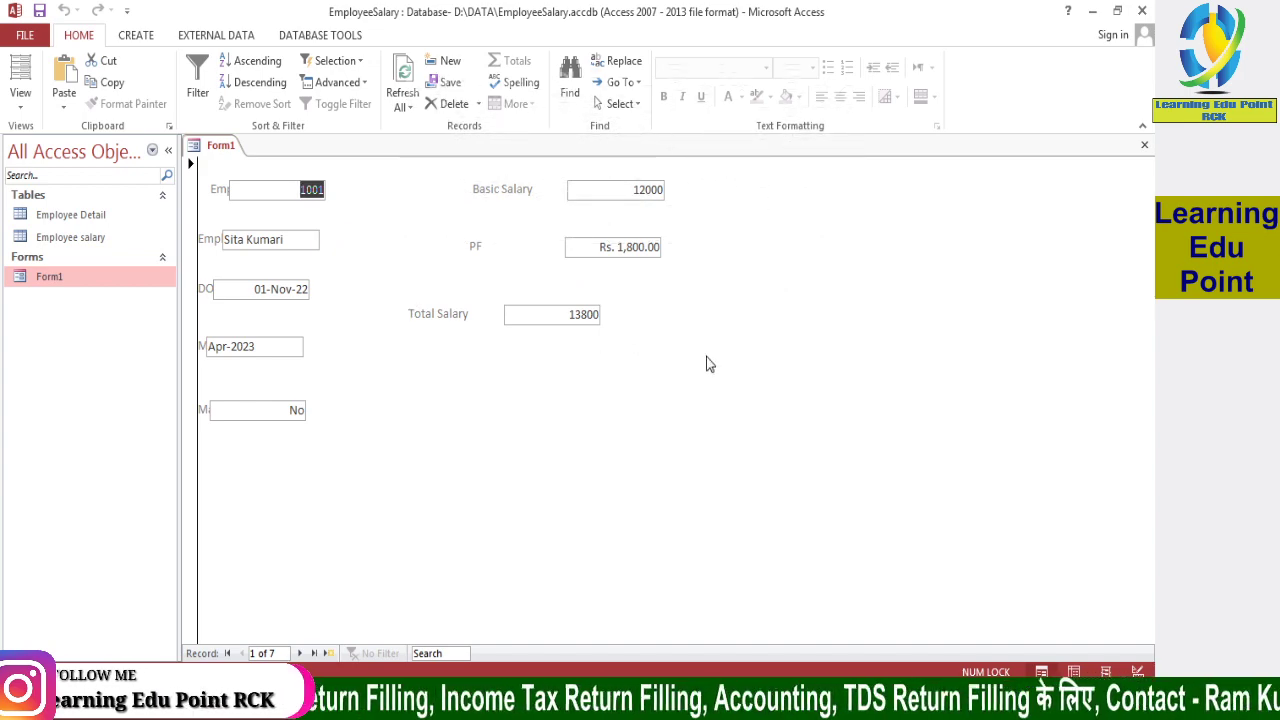
click(244, 187)
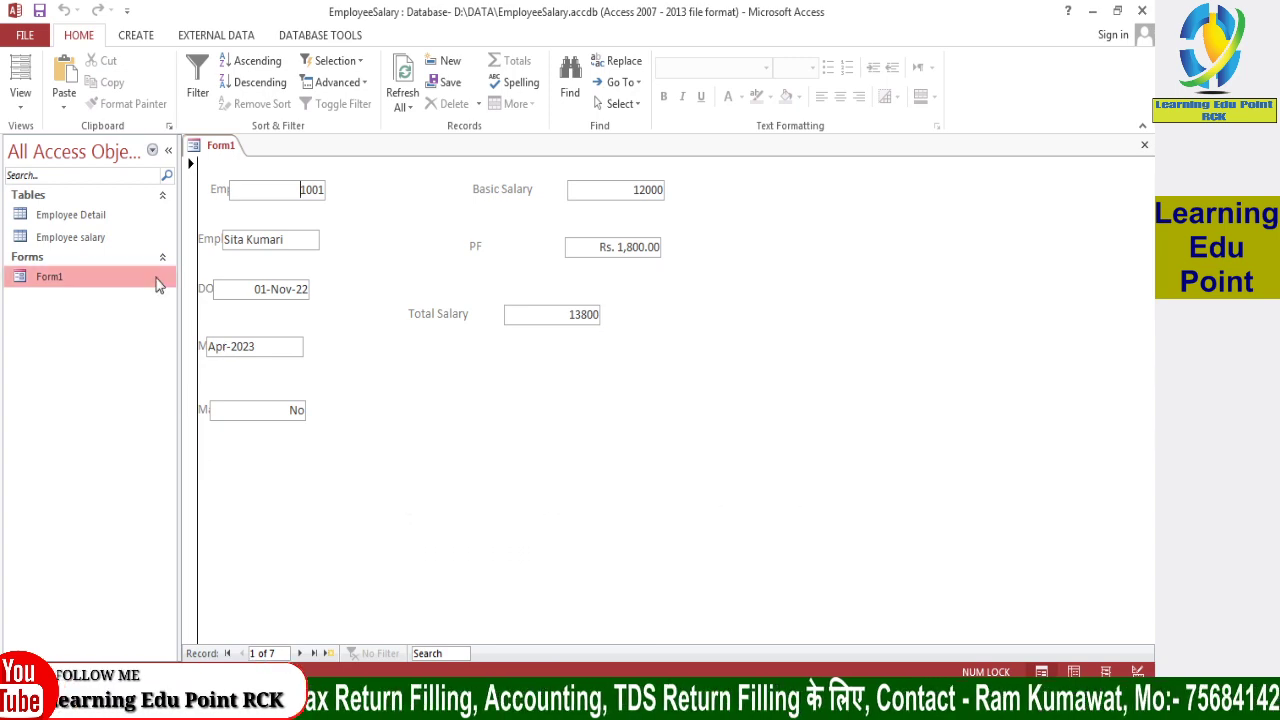
right_click(218, 146)
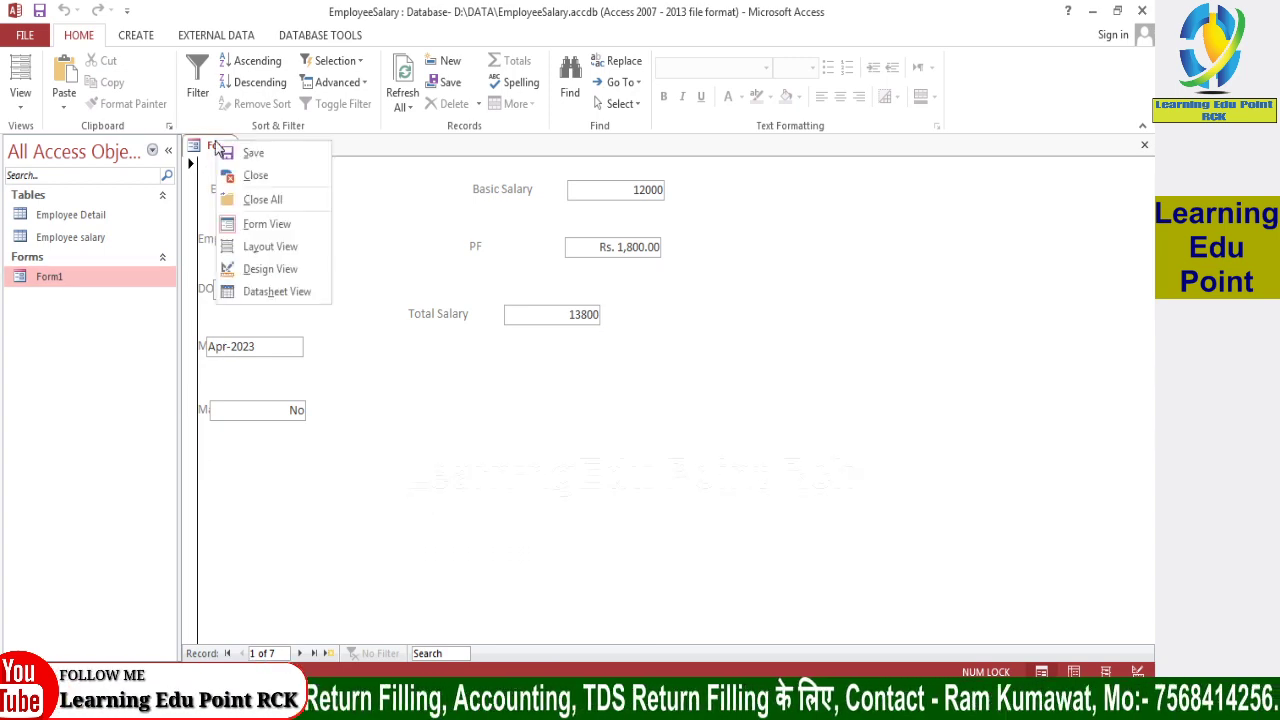
Switch Form1 to Design view and move the DOJ text box to the right.
click(272, 269)
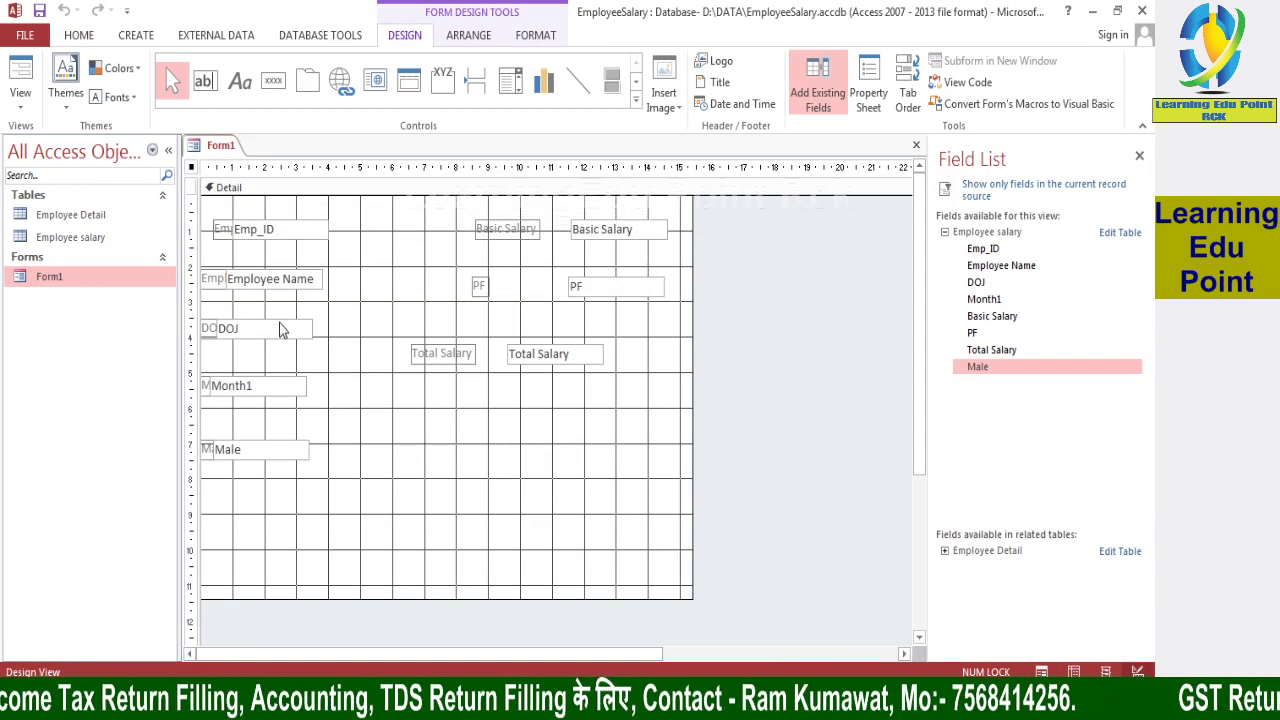
click(290, 328)
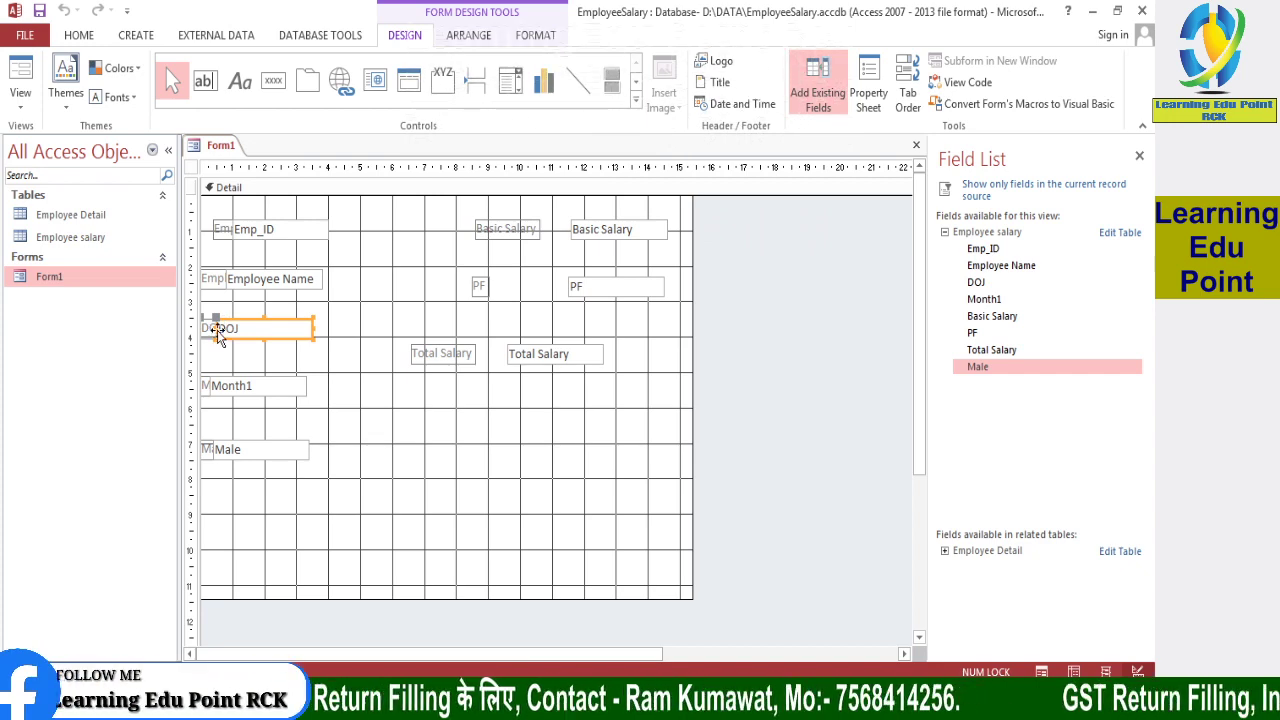
drag(216, 330, 244, 335)
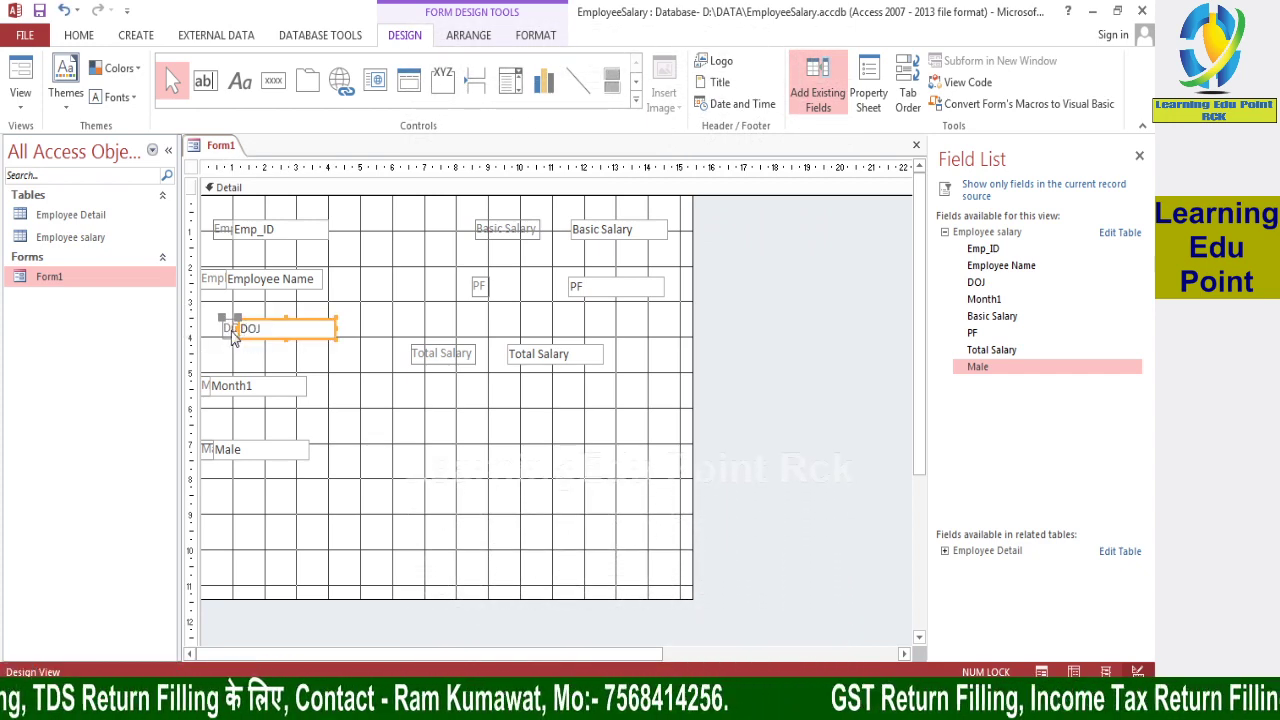
click(214, 320)
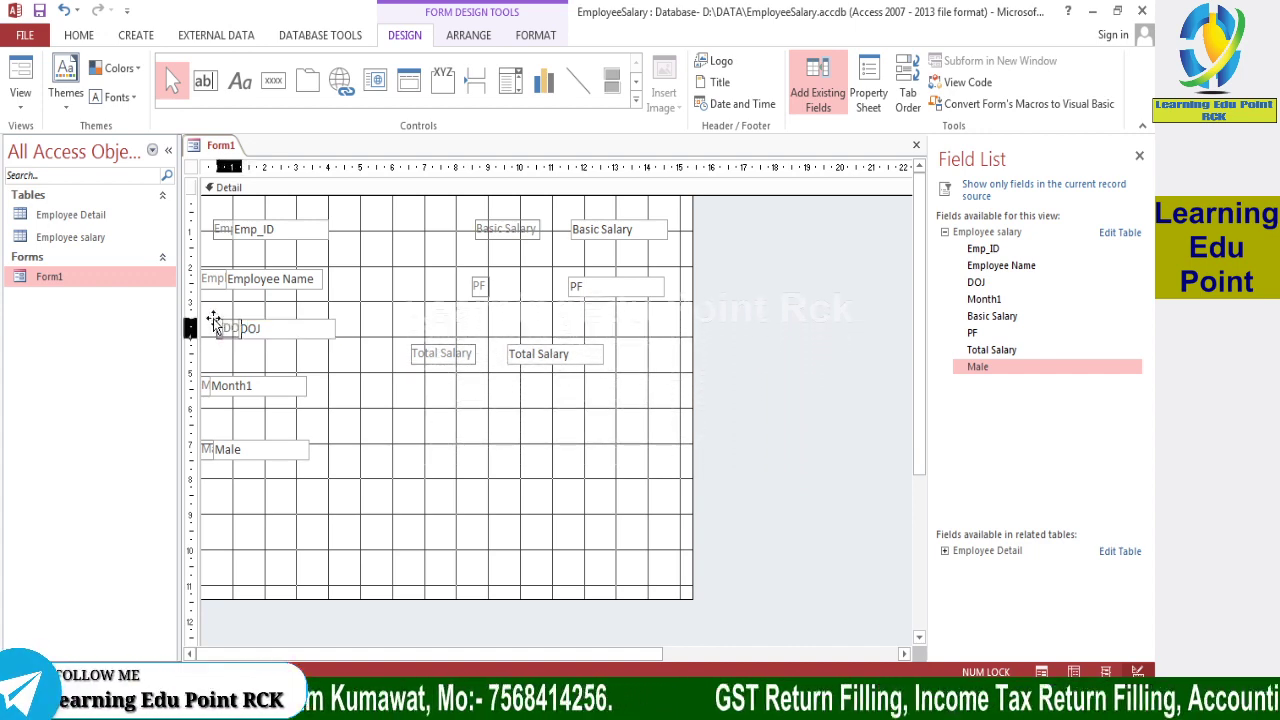
click(256, 333)
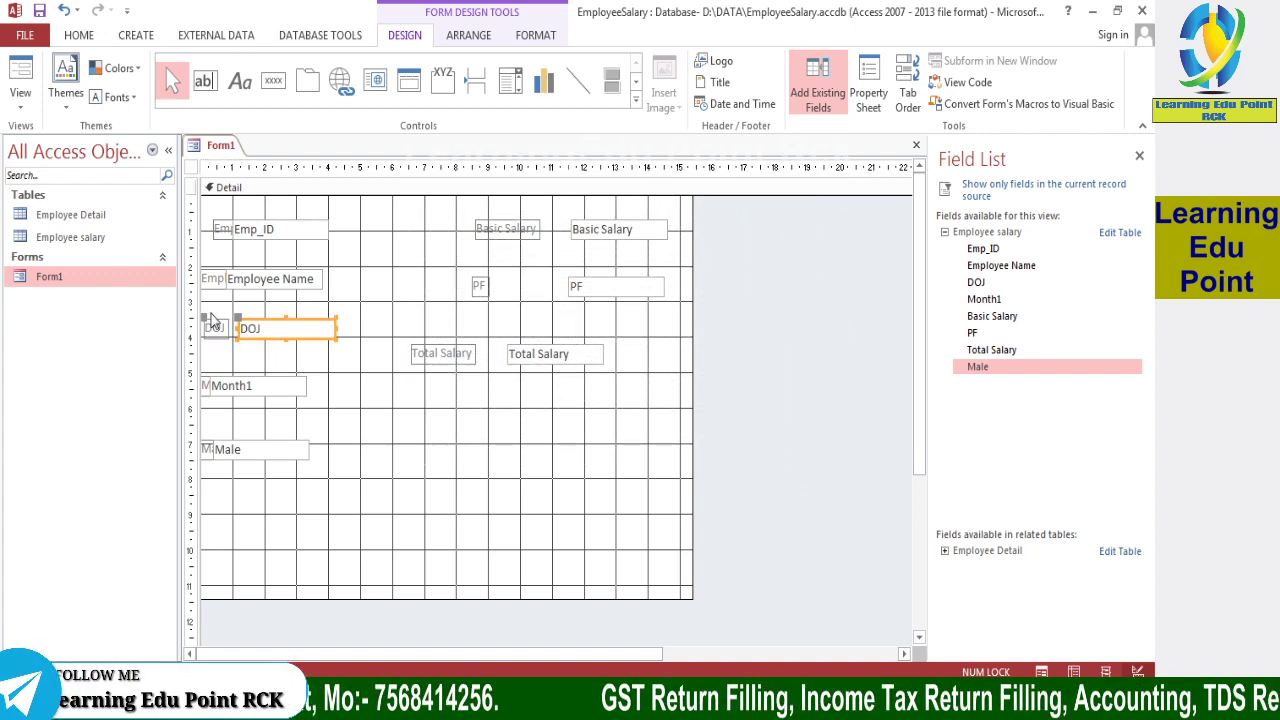
Shift the Employee Name text box right and widen its label to show the full caption.
click(262, 278)
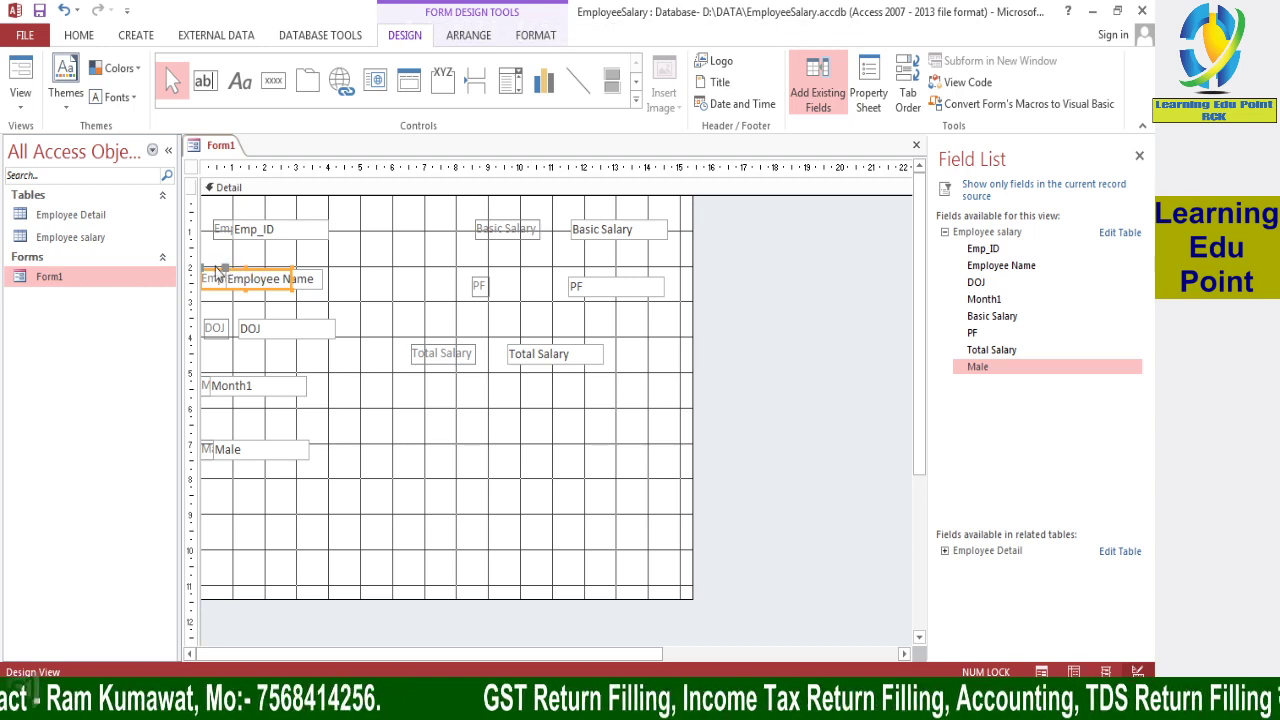
drag(217, 275, 357, 268)
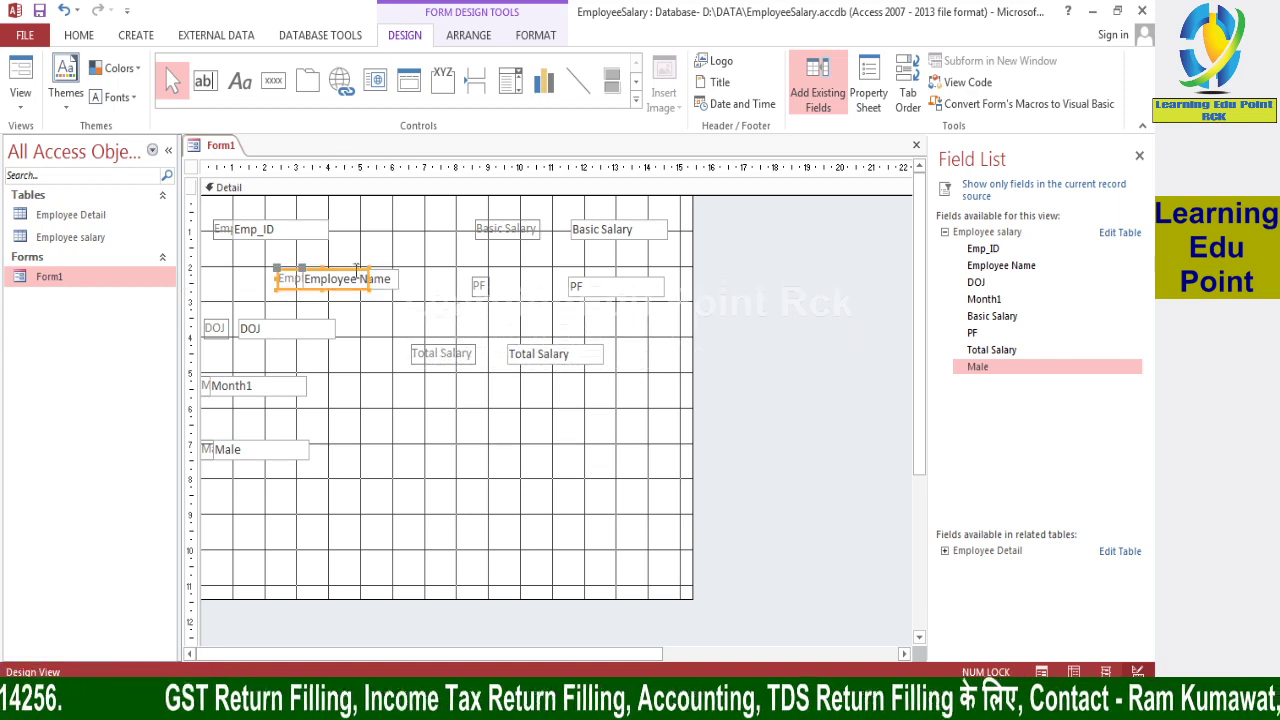
click(276, 268)
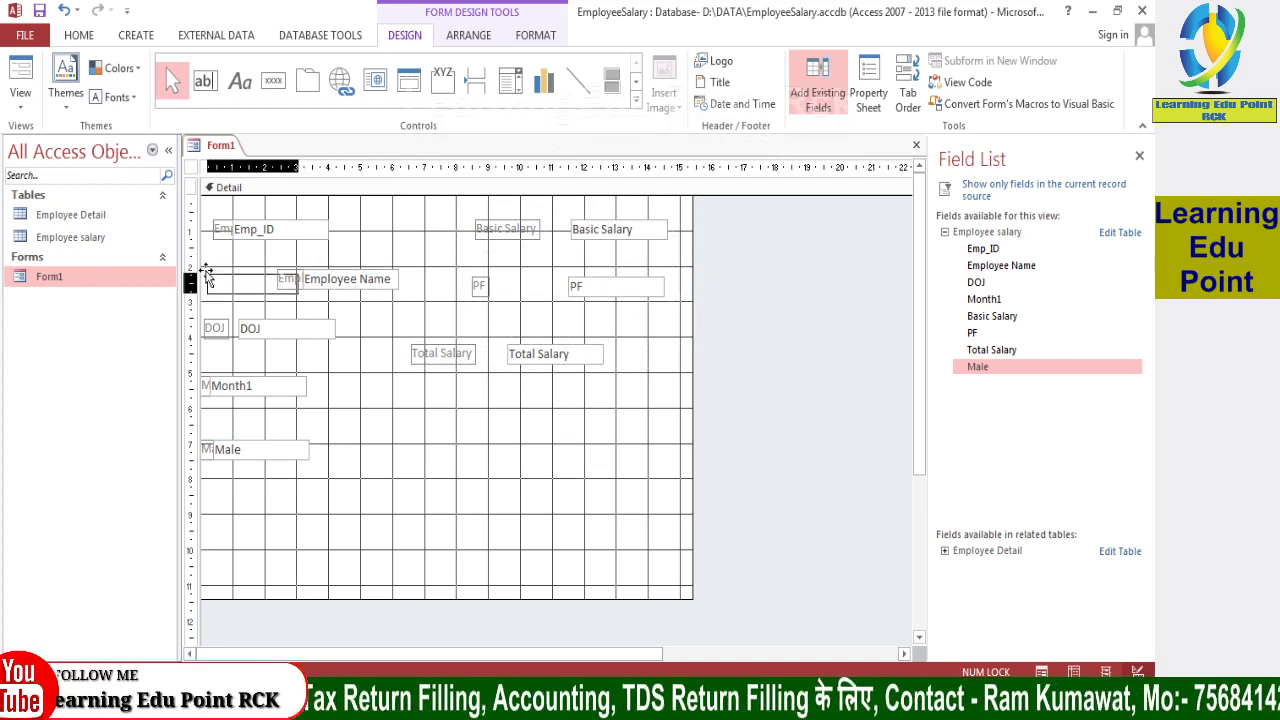
drag(207, 277, 201, 277)
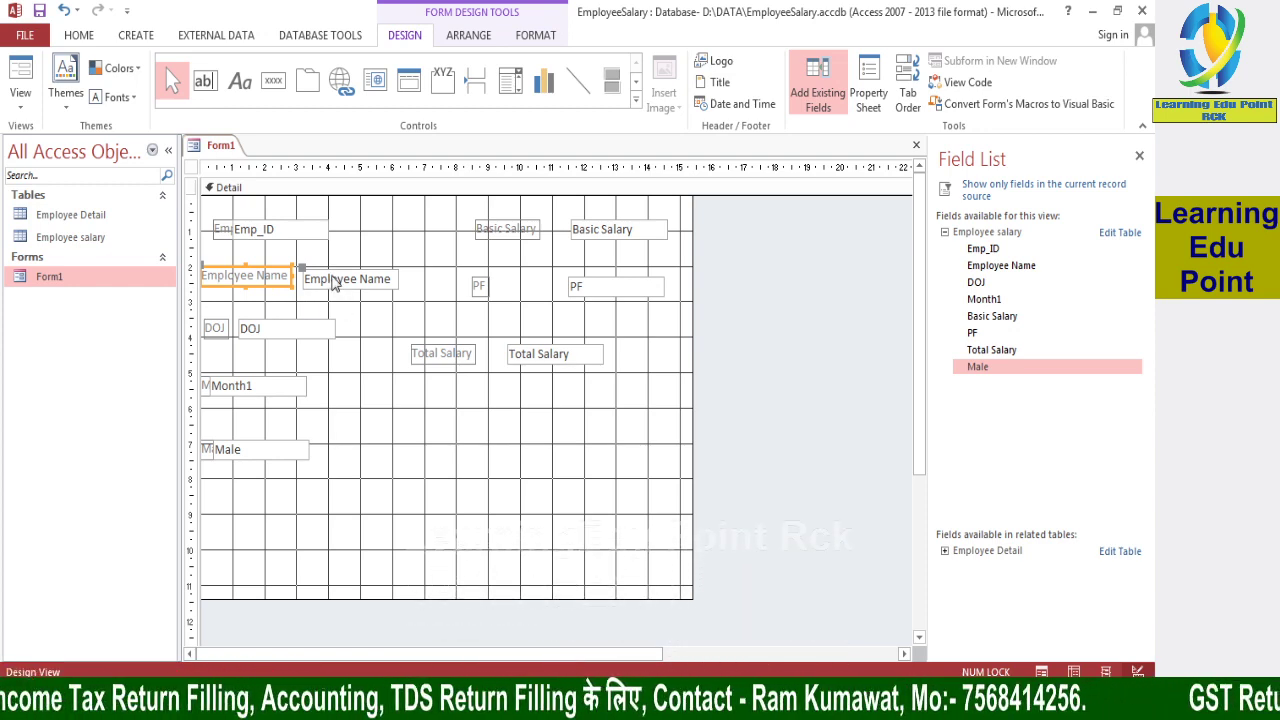
click(336, 281)
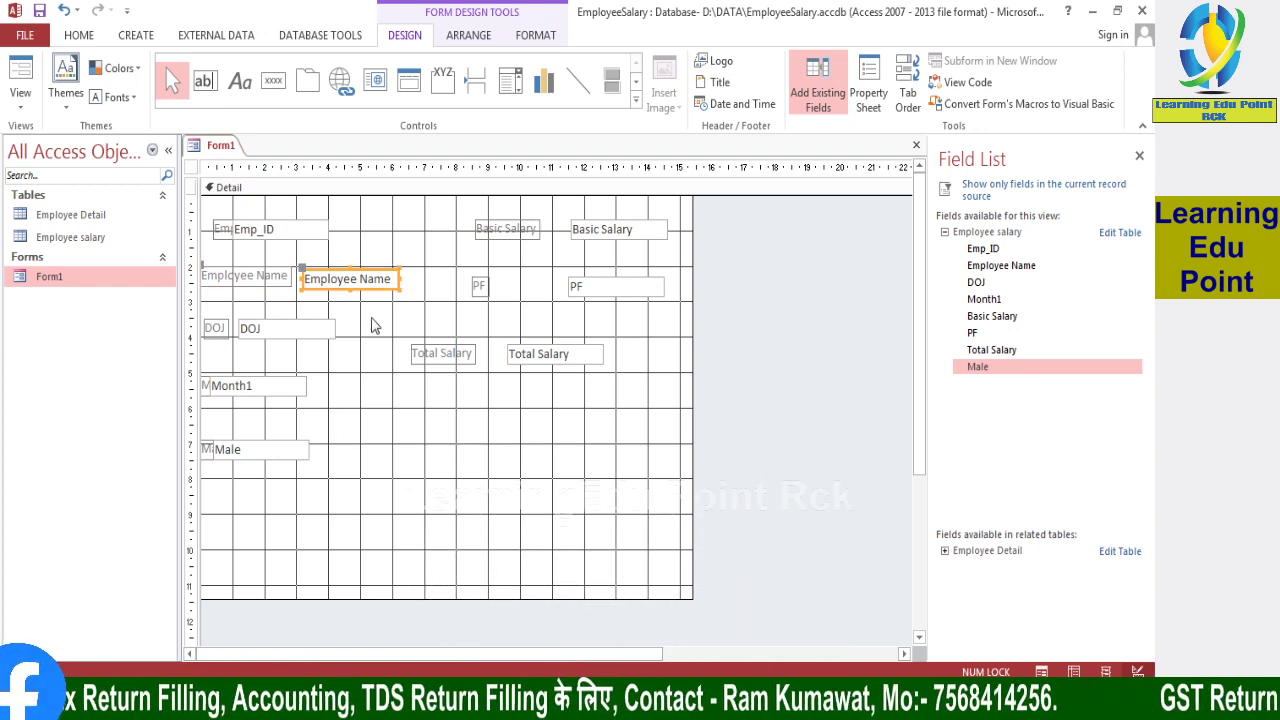
Save the changes to Form1.
right_click(220, 145)
click(255, 165)
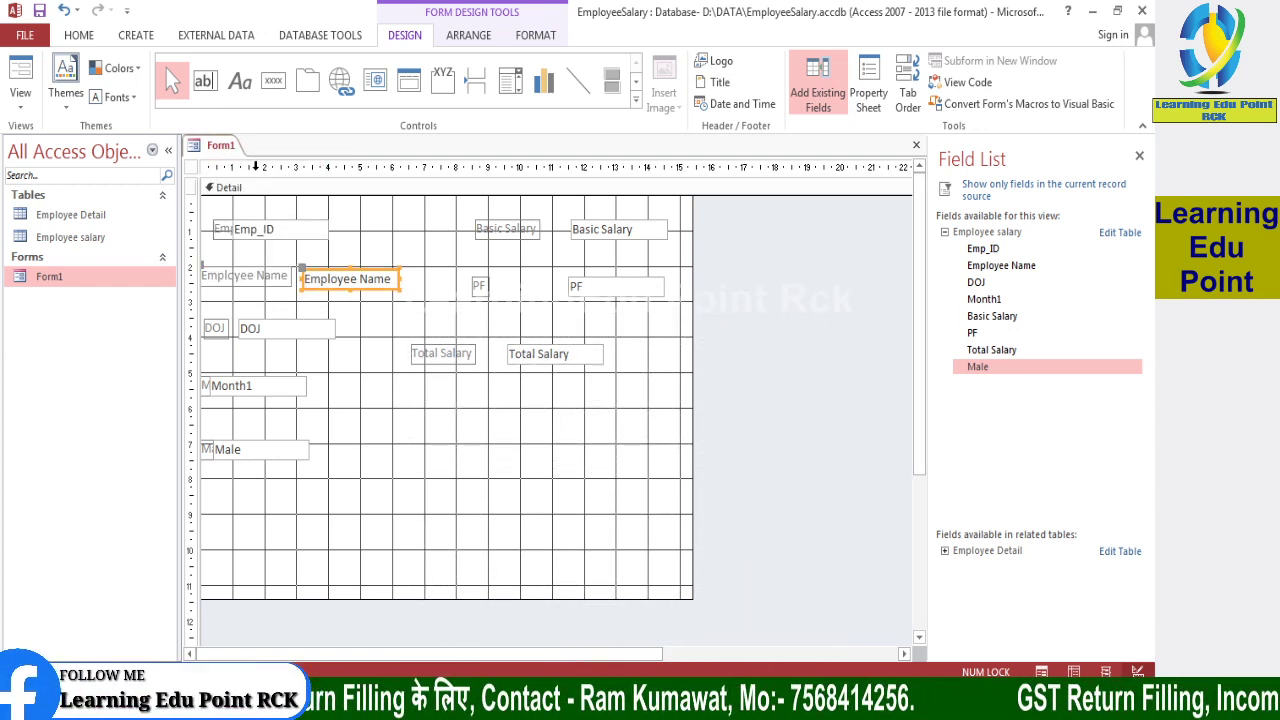
click(117, 276)
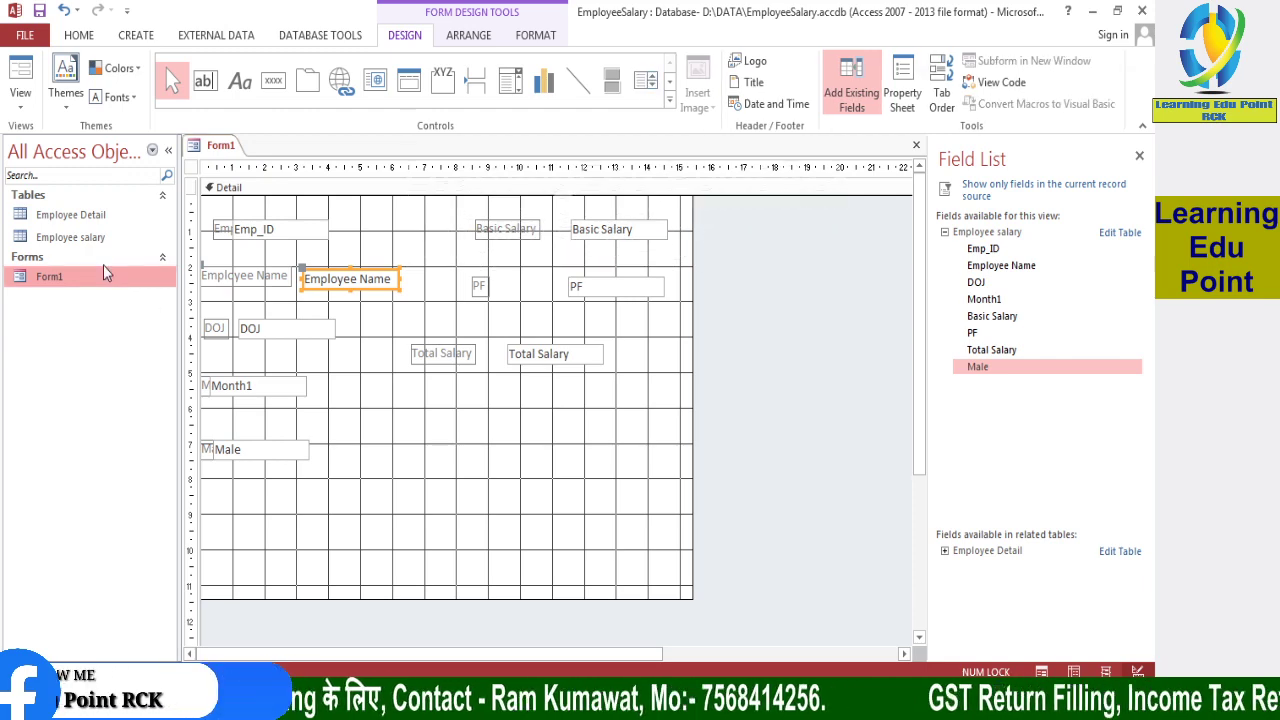
right_click(222, 150)
Close all objects and reopen Form1 in Form View.
click(231, 207)
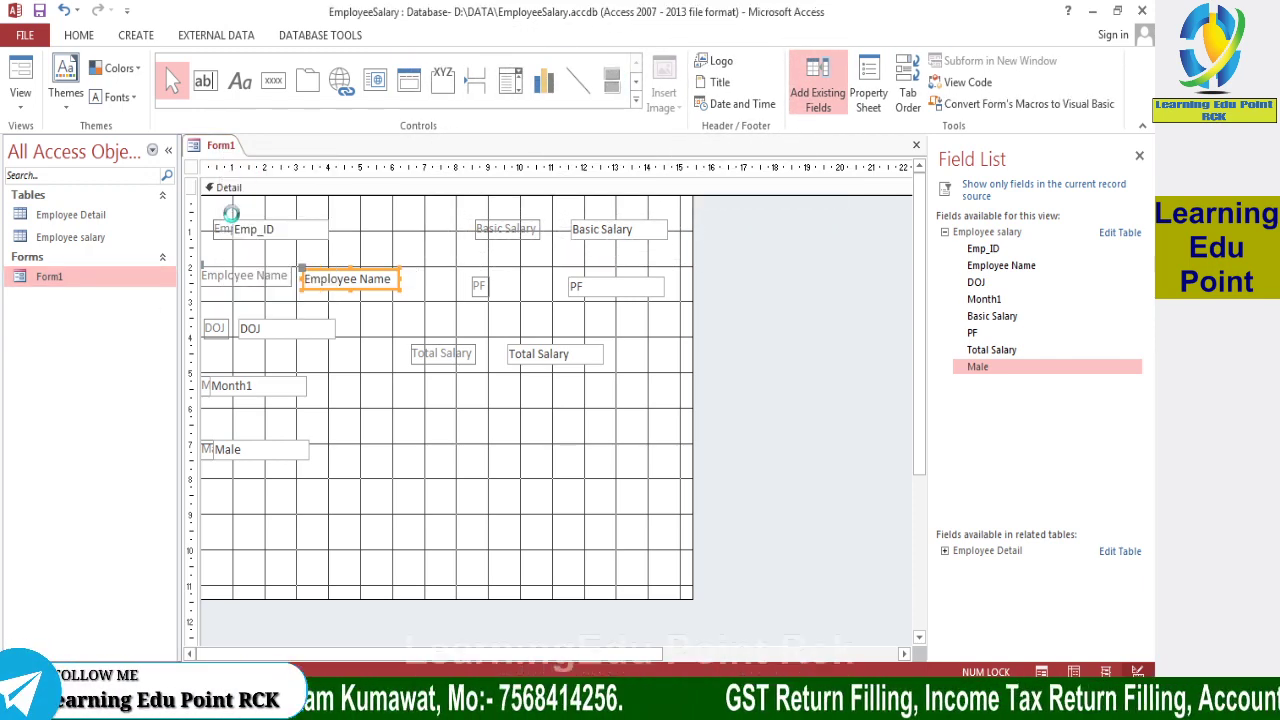
double_click(94, 277)
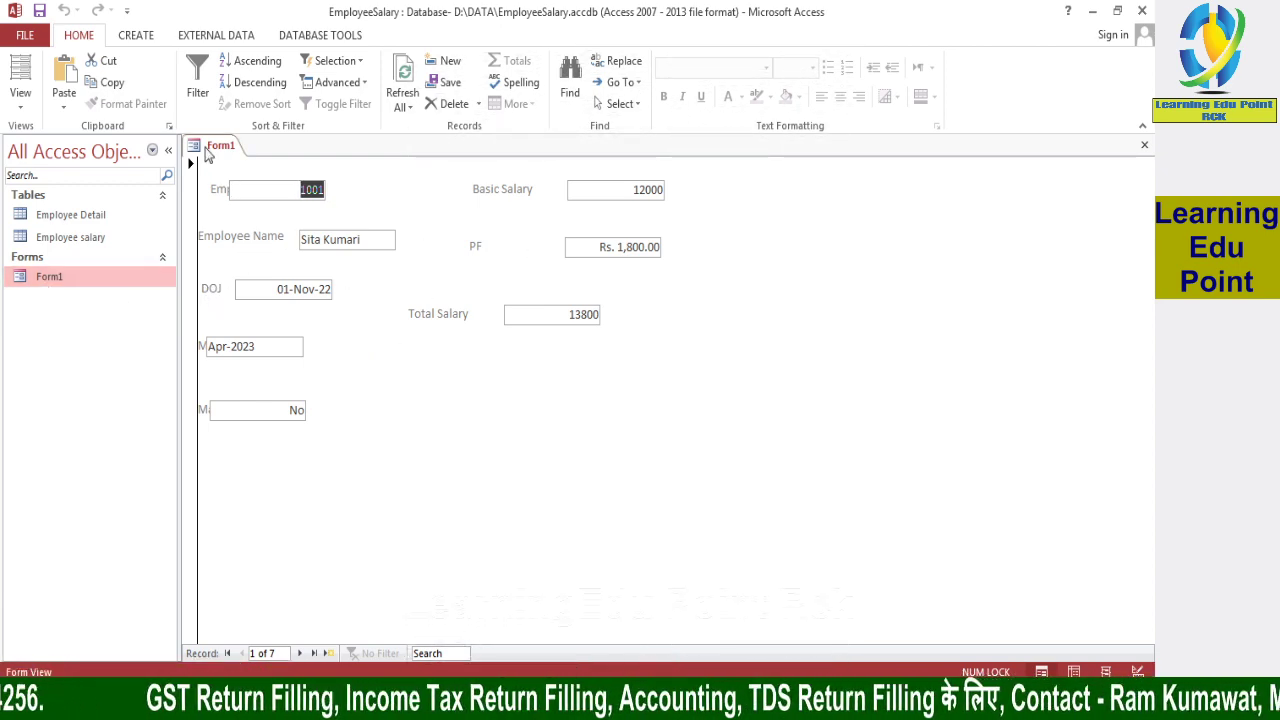
right_click(208, 150)
click(422, 383)
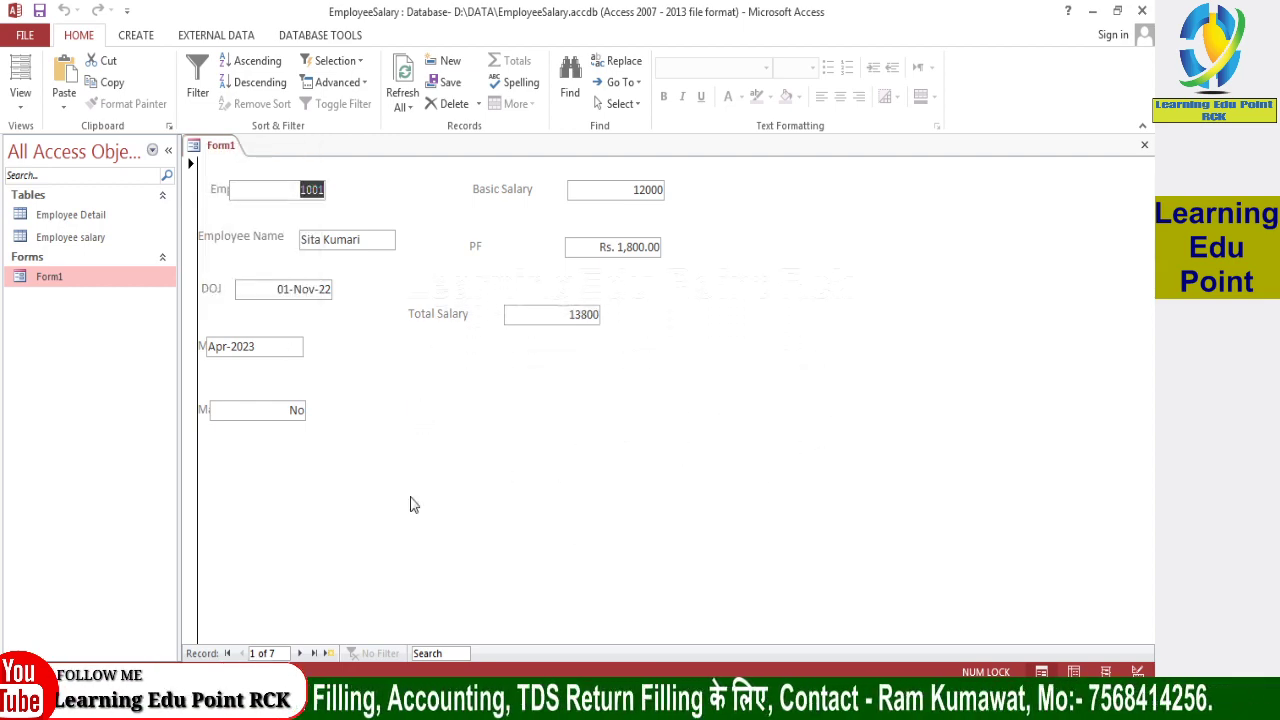
Step forward through the employee records to record 6 of 7.
click(300, 653)
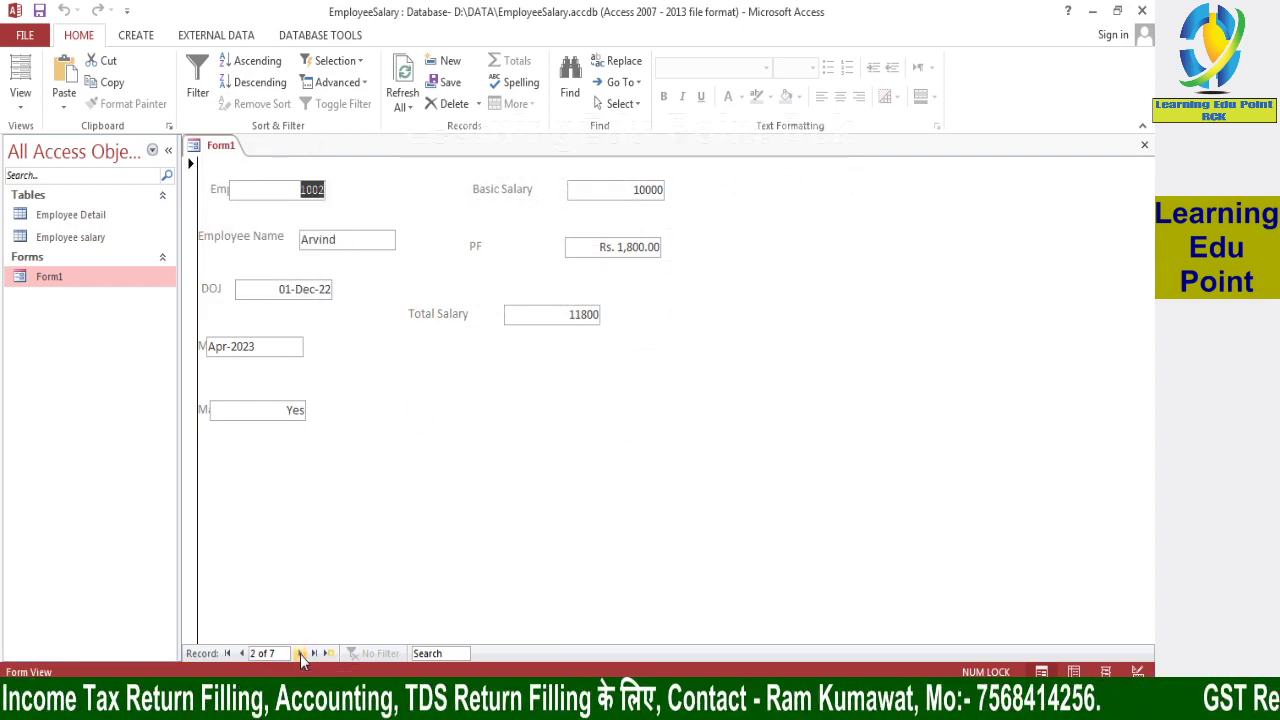
click(300, 653)
click(300, 653)
click(300, 653)
click(300, 653)
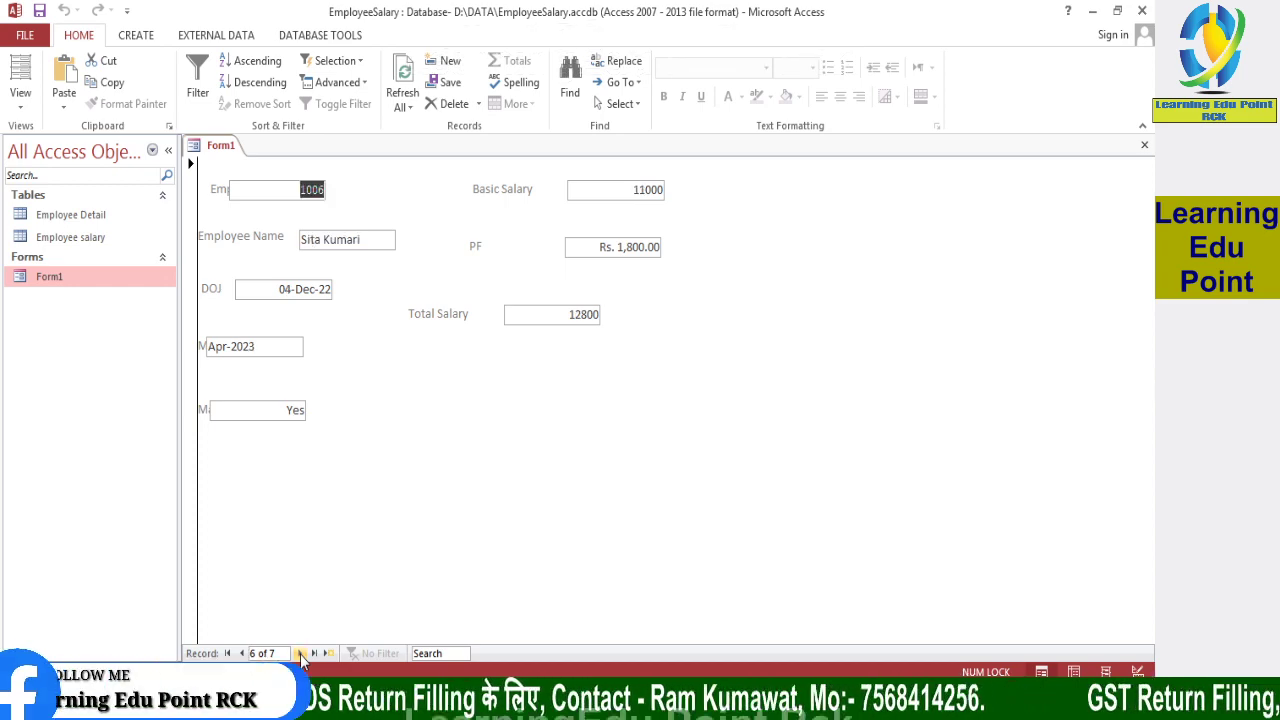
click(300, 653)
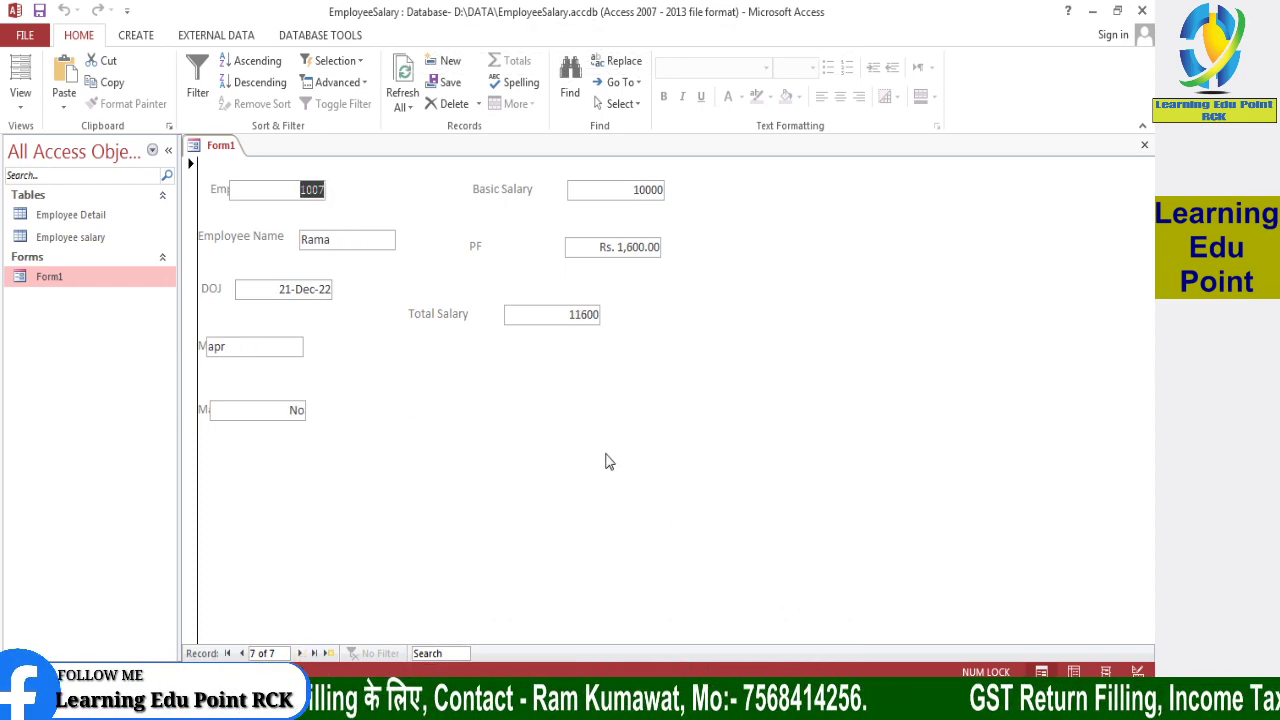